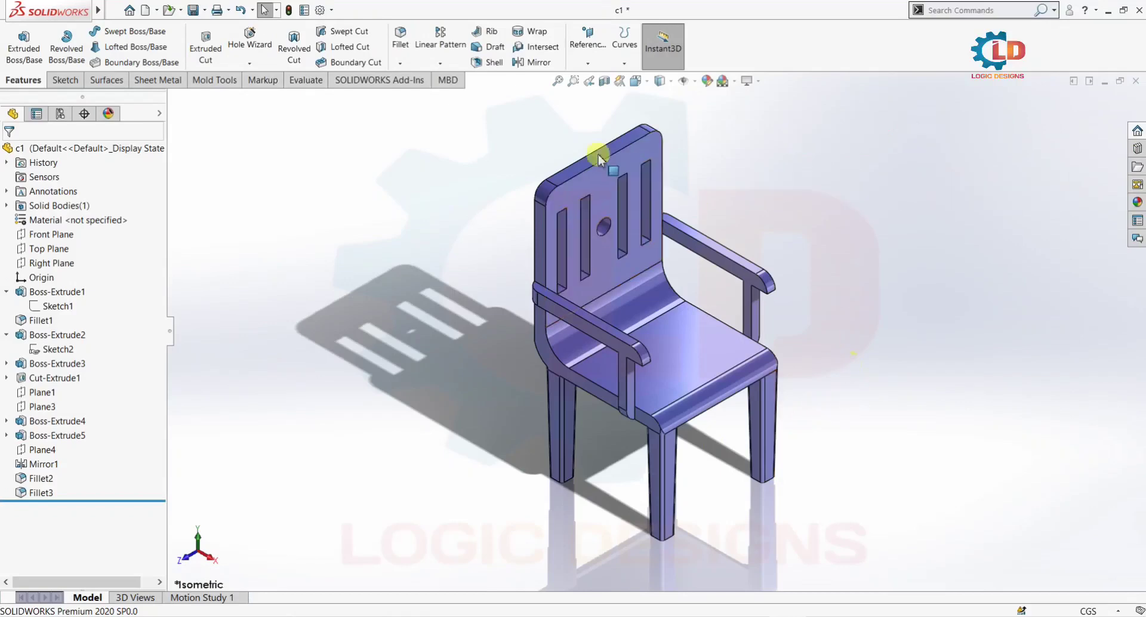
Enable the SOLIDWORKS Simulation add-in and bring up its study commands
{"action": "left_click", "coordinate": [411, 80]}
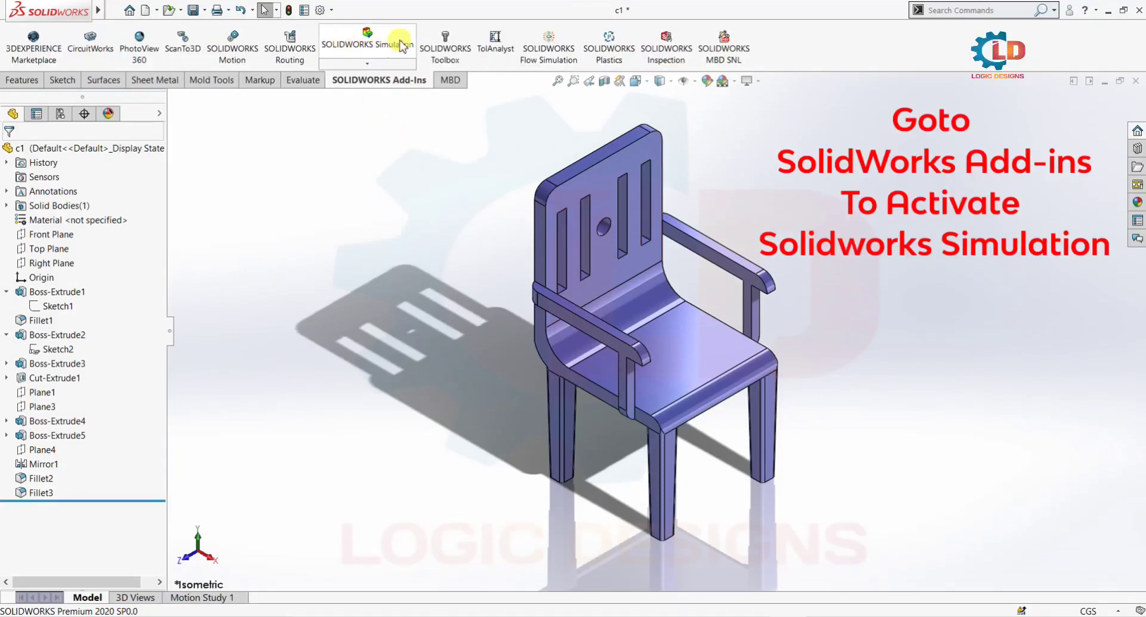
{"action": "left_click", "coordinate": [368, 48]}
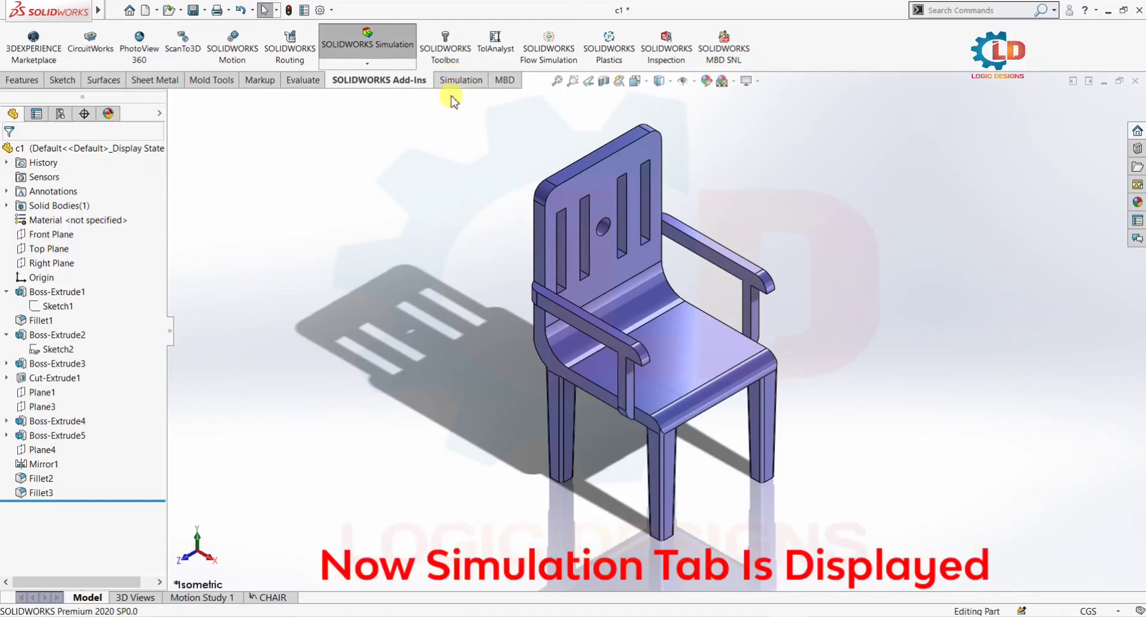
{"action": "left_click", "coordinate": [455, 87]}
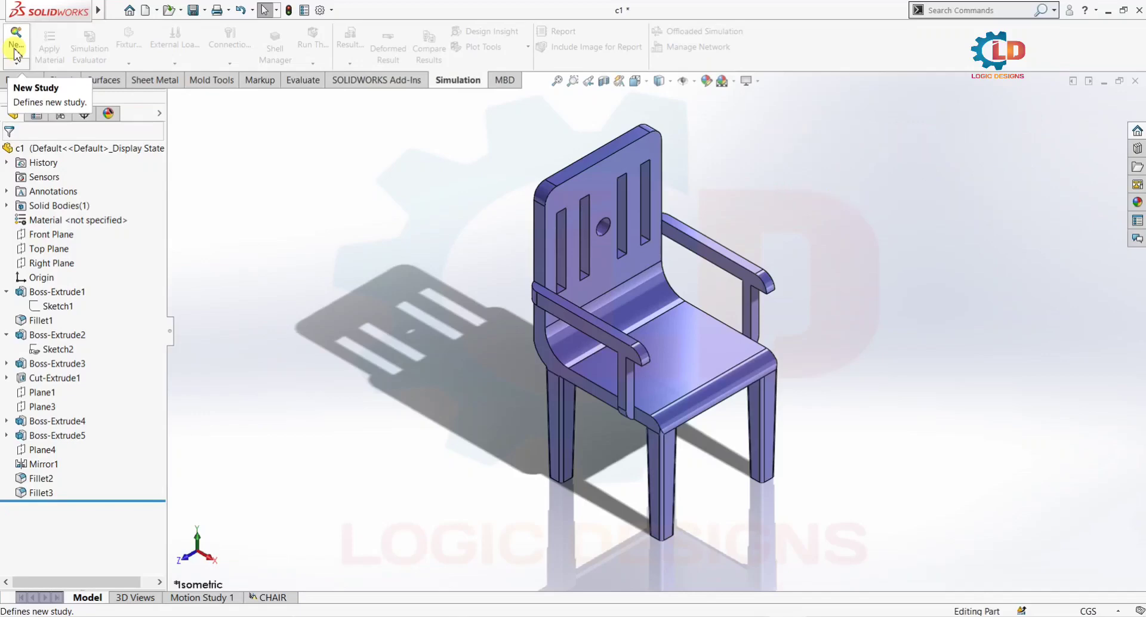
Create a new Static study named 'SOLIDWORKS CHAIR'
{"action": "left_click", "coordinate": [15, 53]}
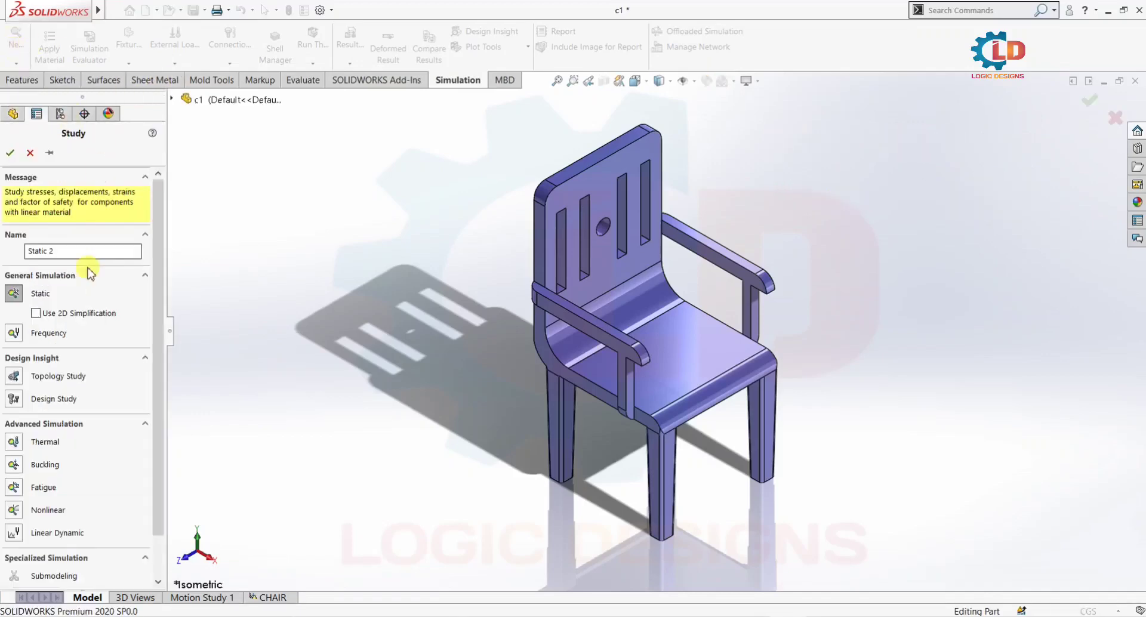
{"action": "triple_click", "coordinate": [78, 251]}
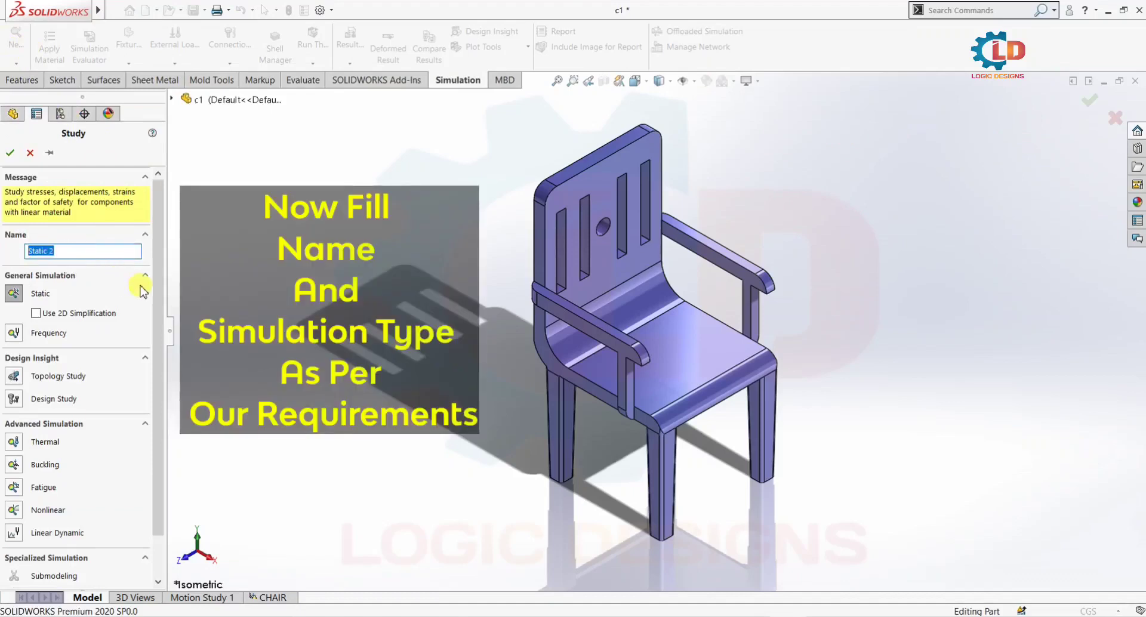
{"action": "key", "text": "Caps_Lock"}
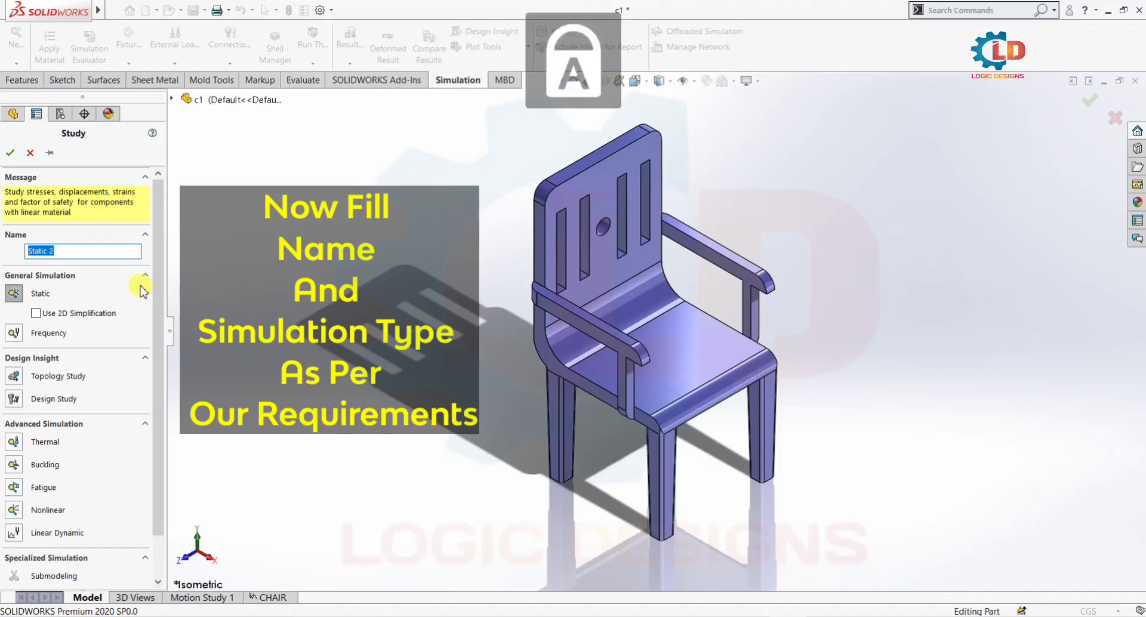
{"action": "type", "text": "SOLIDWORKS CHAIR"}
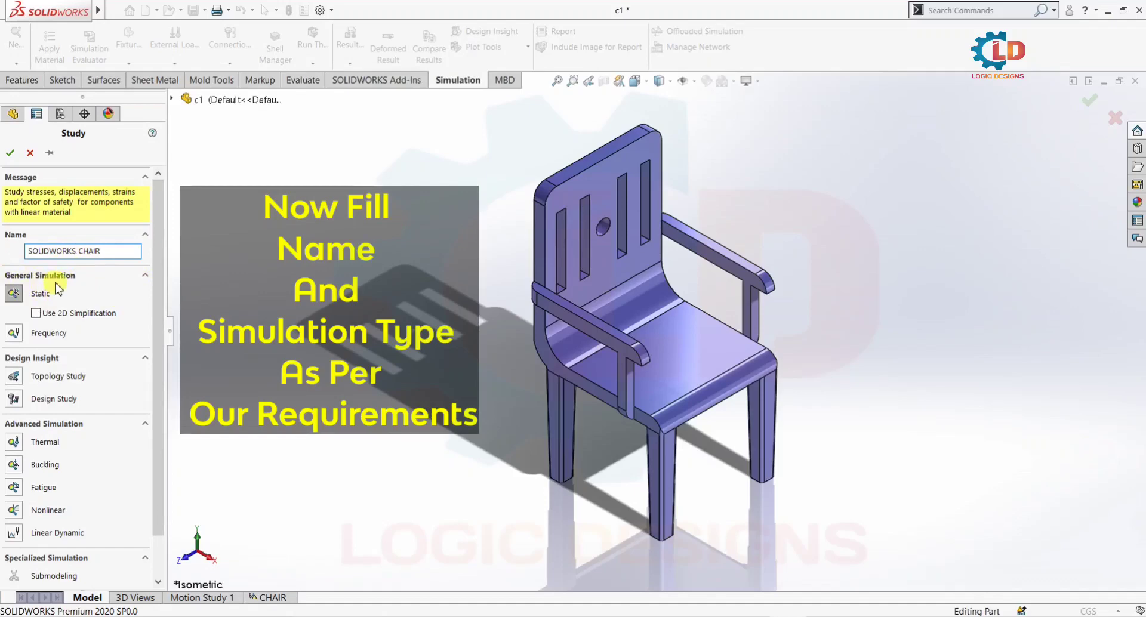
{"action": "left_click", "coordinate": [10, 152]}
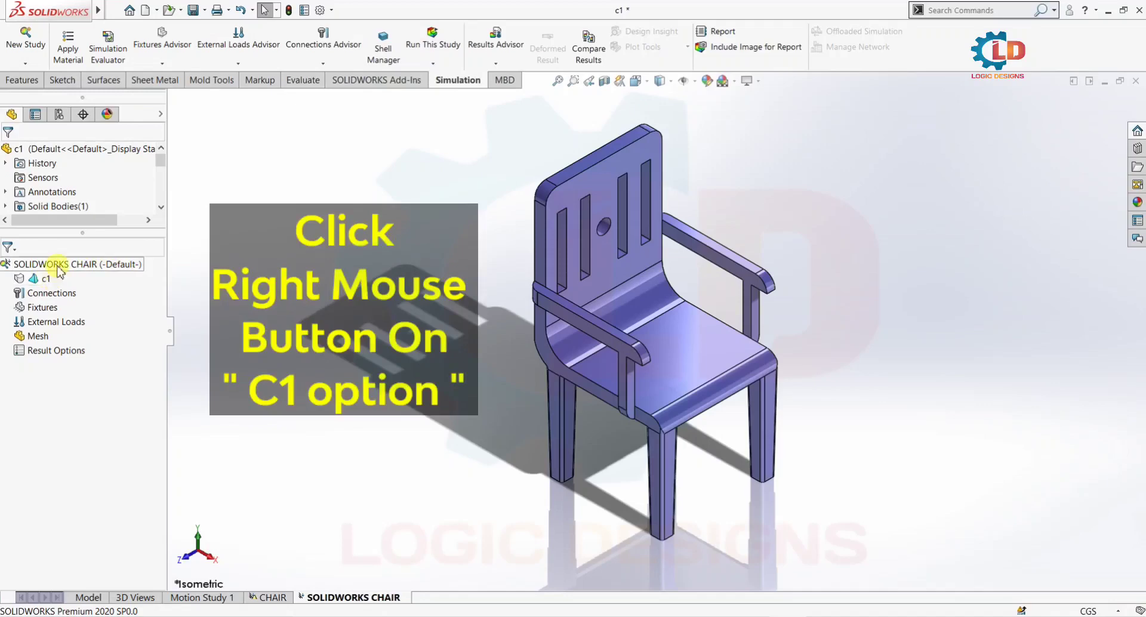
Open the context menu of the c1 chair part in the study tree
{"action": "right_click", "coordinate": [37, 282]}
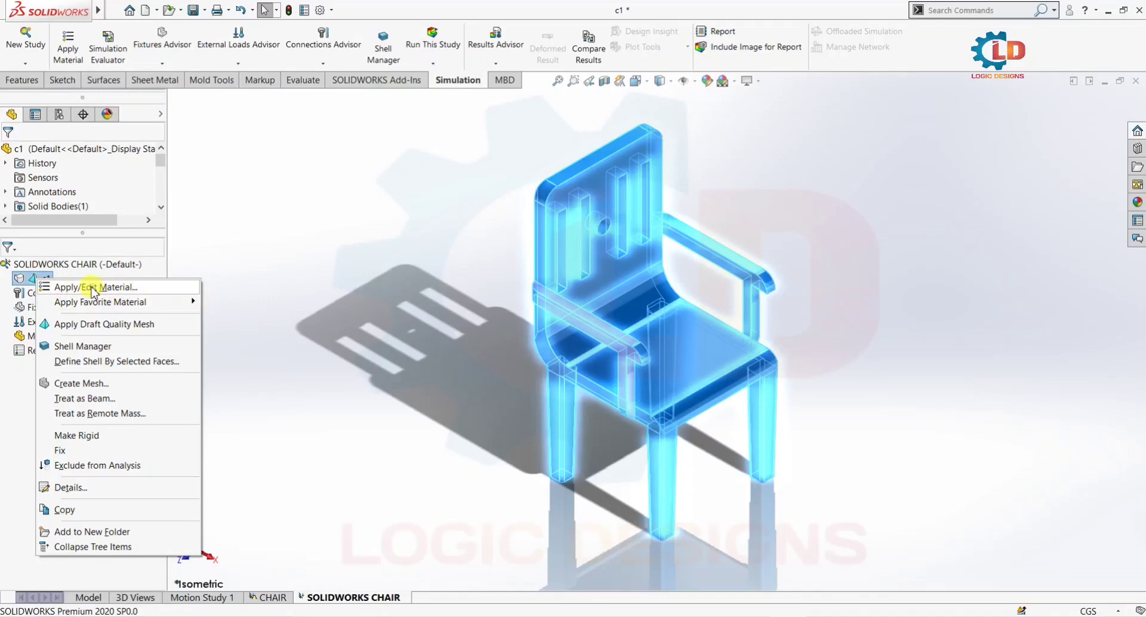
In the material library, expand SOLIDWORKS Materials > Woods and select Balsa
{"action": "left_click", "coordinate": [215, 275]}
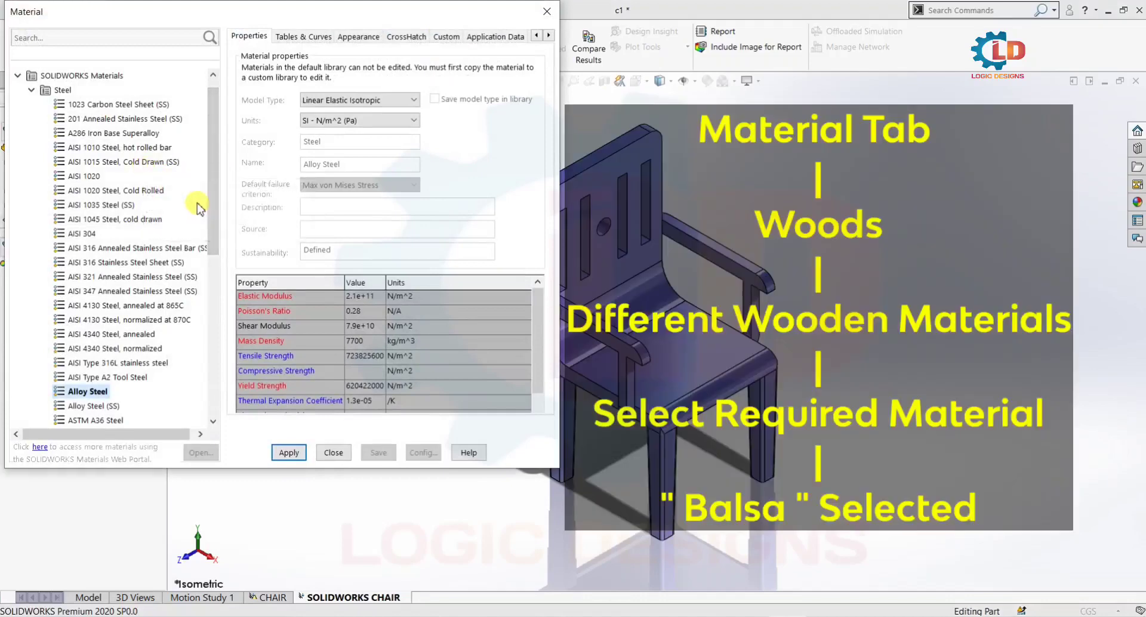
{"action": "left_click_drag", "start_coordinate": [215, 106], "coordinate": [213, 281]}
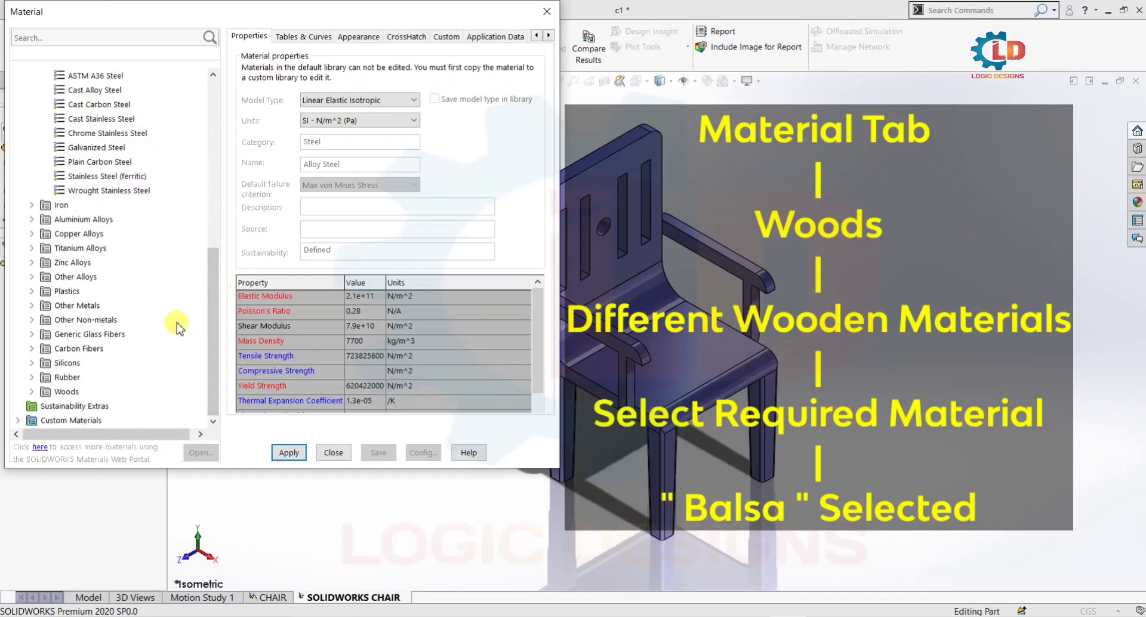
{"action": "left_click", "coordinate": [69, 392]}
{"action": "left_click", "coordinate": [31, 391]}
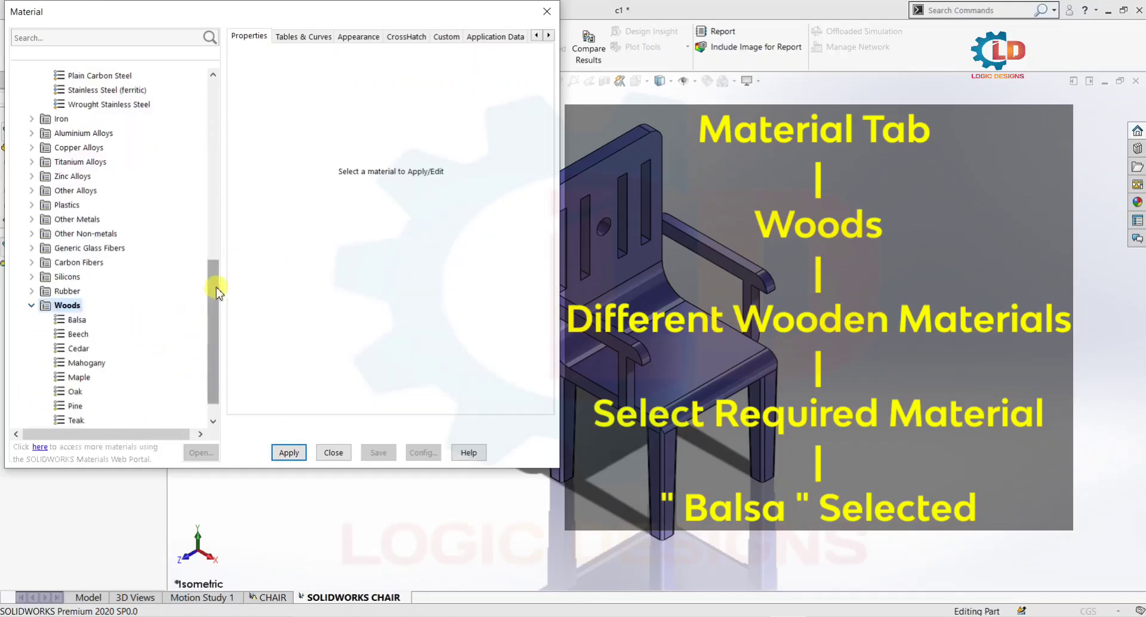
{"action": "scroll", "coordinate": [214, 299], "scroll_direction": "down", "scroll_amount": 1}
{"action": "left_click", "coordinate": [78, 291]}
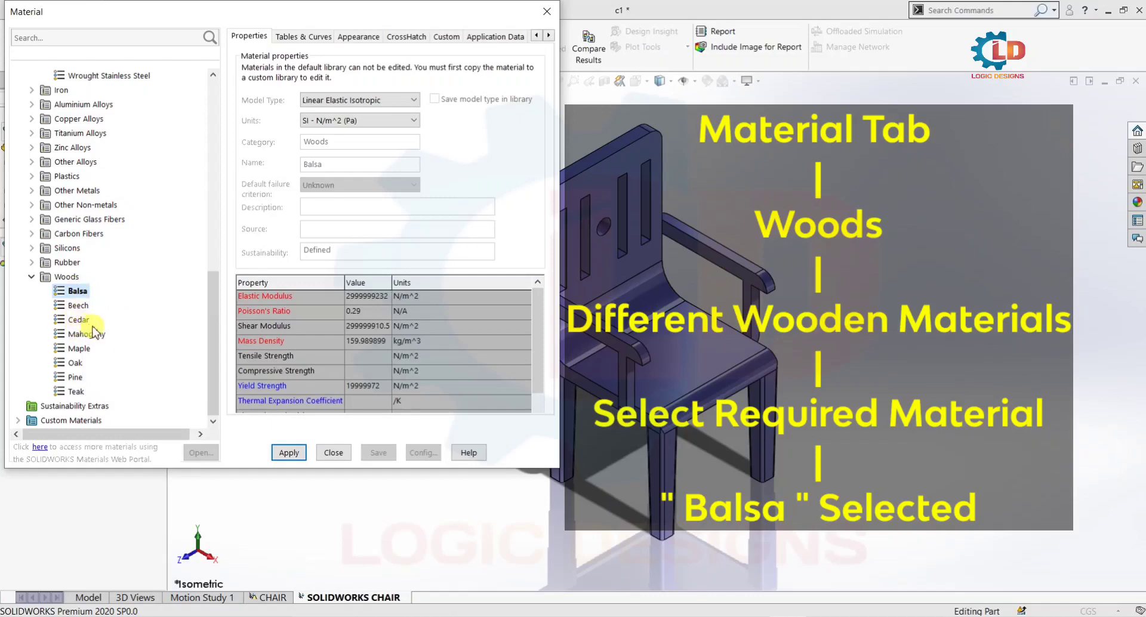
Compare Beech, Cedar, Mahogany, Maple, Oak and Teak properties, then reselect Balsa
{"action": "mouse_move", "coordinate": [109, 345]}
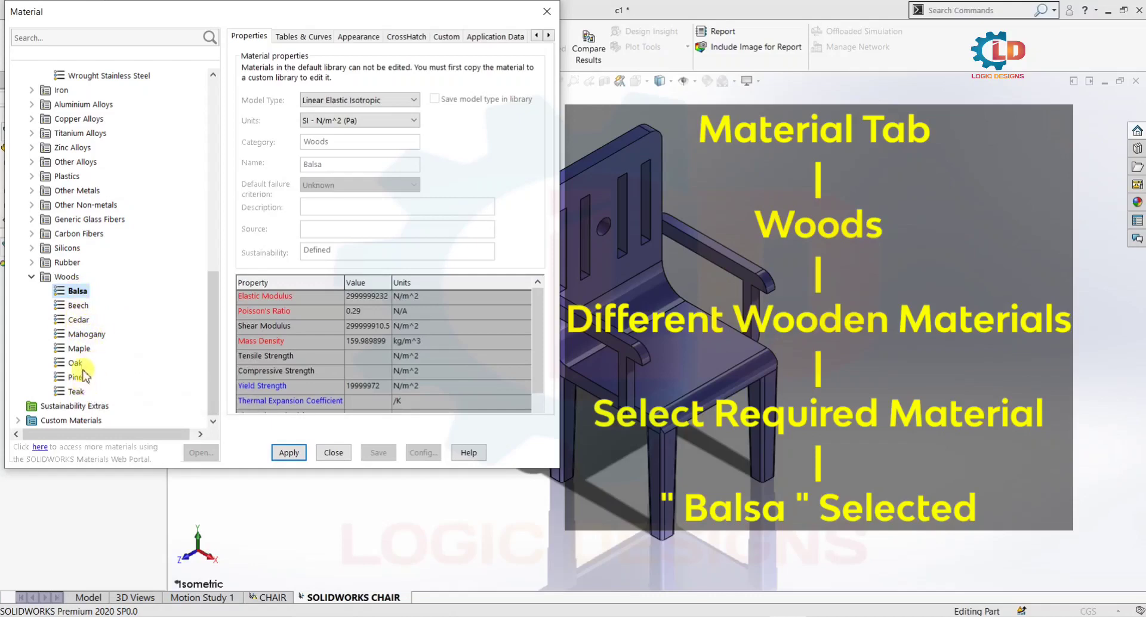
{"action": "left_click", "coordinate": [79, 307]}
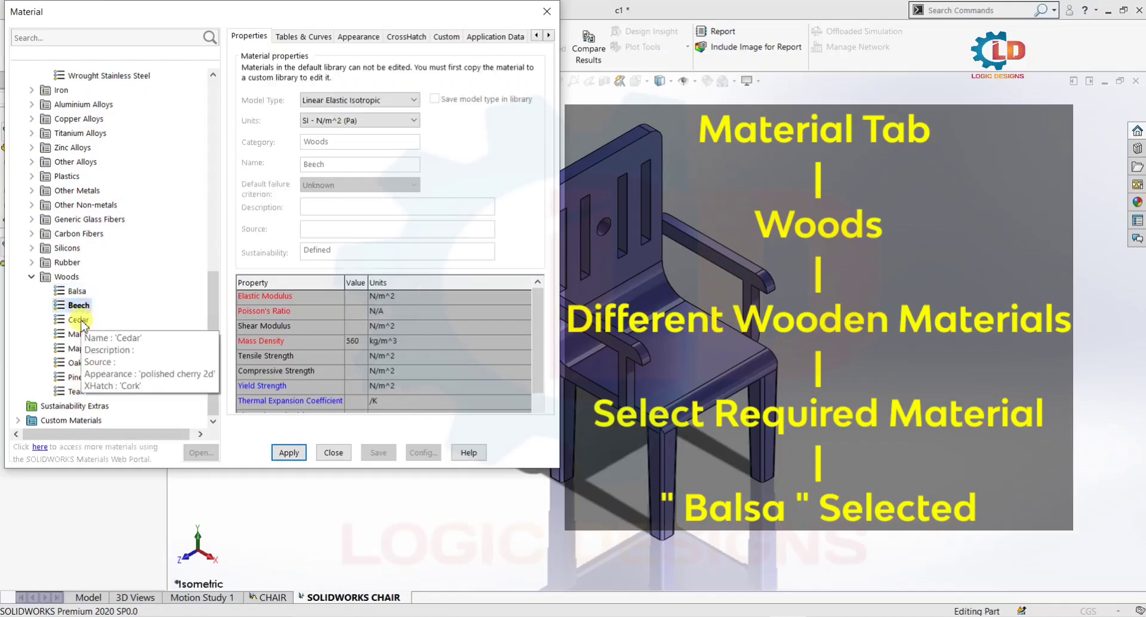
{"action": "left_click", "coordinate": [78, 321]}
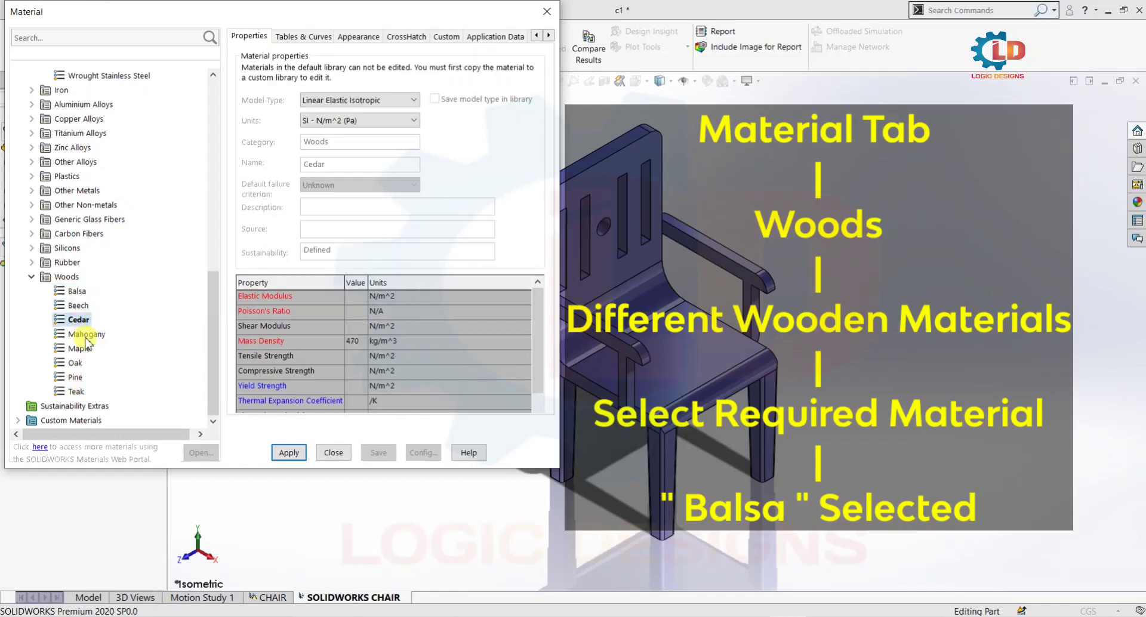
{"action": "left_click", "coordinate": [85, 336]}
{"action": "left_click", "coordinate": [80, 349]}
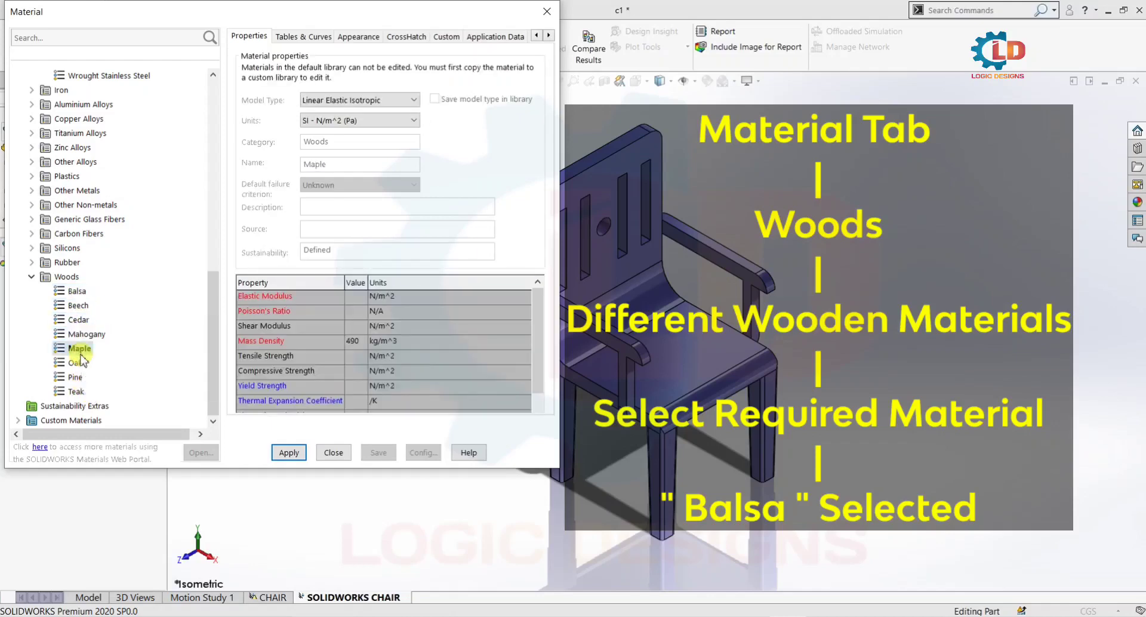
{"action": "left_click", "coordinate": [76, 363]}
{"action": "left_click", "coordinate": [76, 392]}
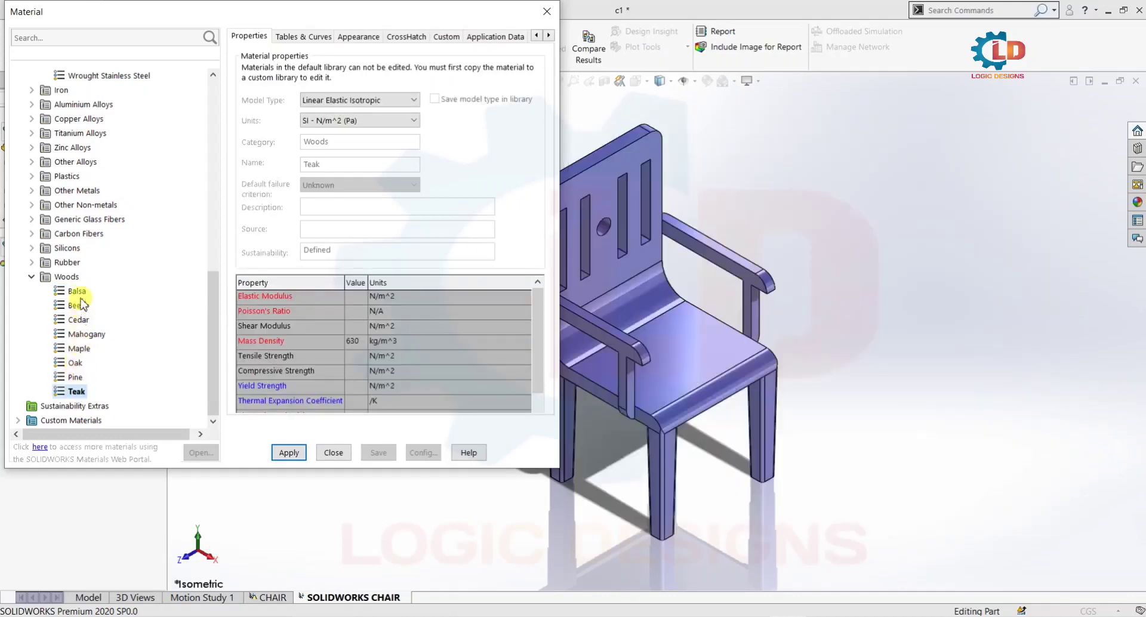
{"action": "left_click", "coordinate": [78, 292]}
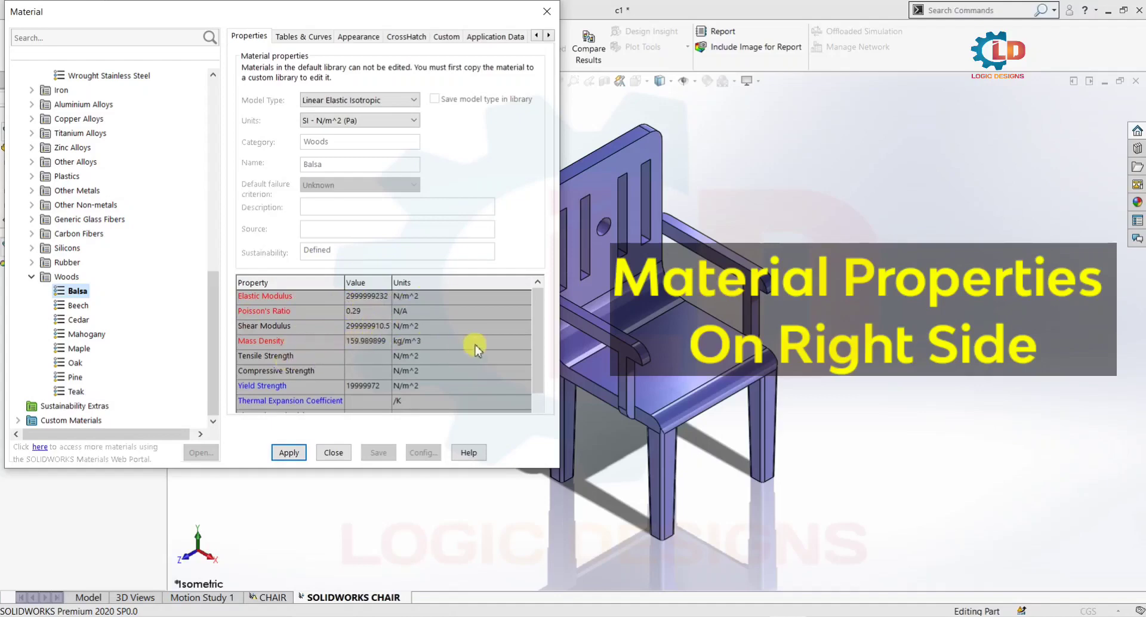
Apply Balsa to the chair c1 and close the Material dialog
{"action": "left_click_drag", "start_coordinate": [539, 311], "coordinate": [536, 332]}
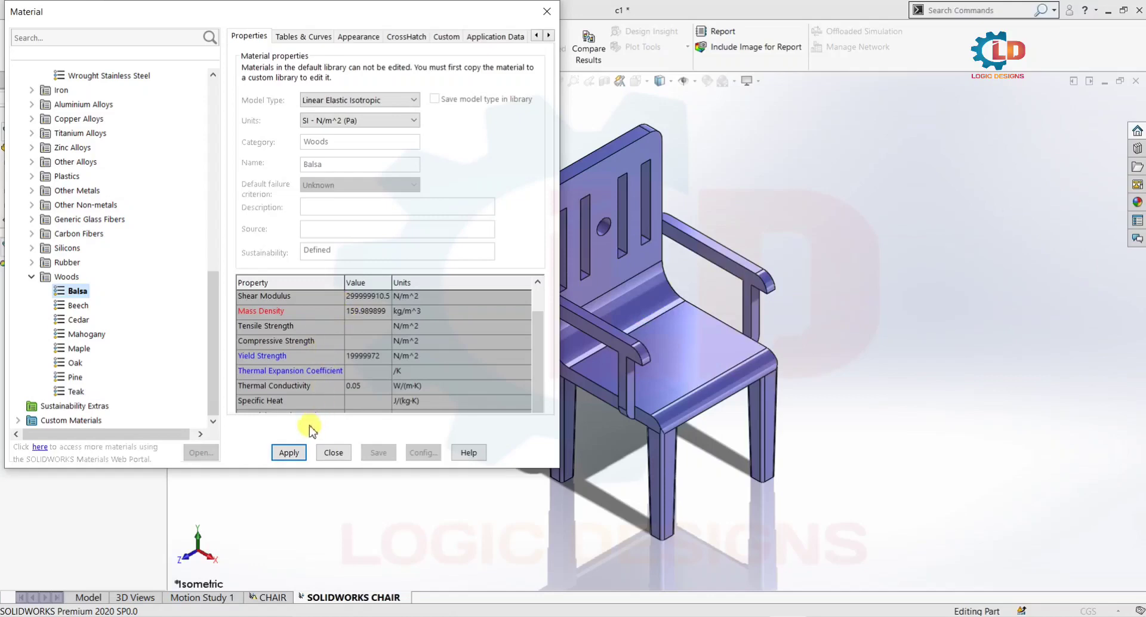
{"action": "left_click", "coordinate": [289, 452]}
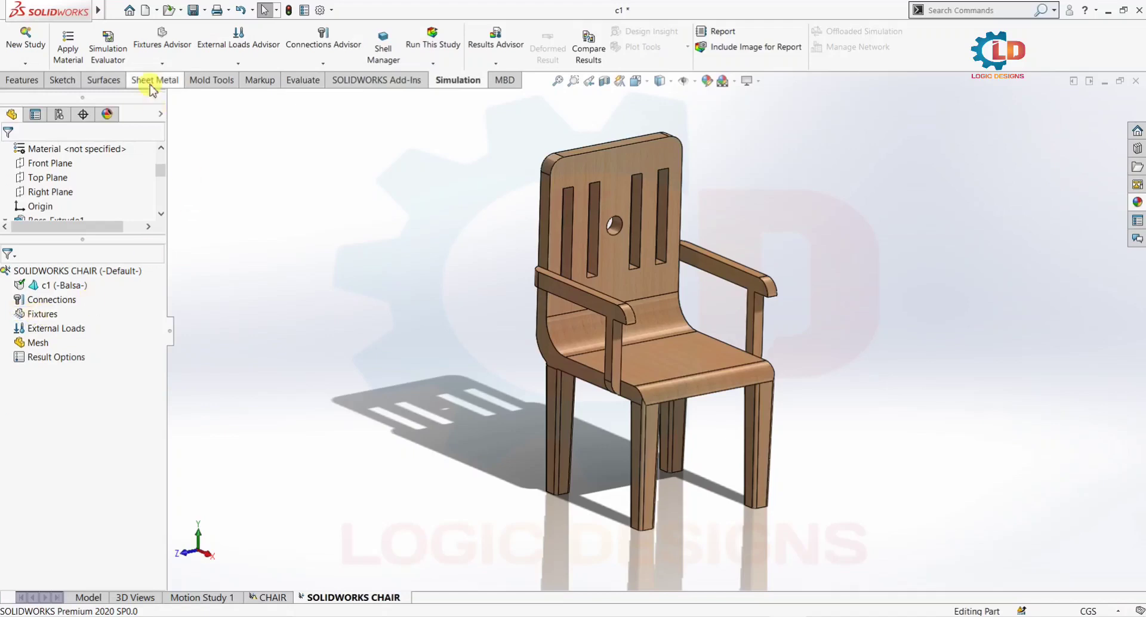
Start a Fixed Geometry fixture from the Fixtures Advisor dropdown
{"action": "right_click", "coordinate": [37, 318]}
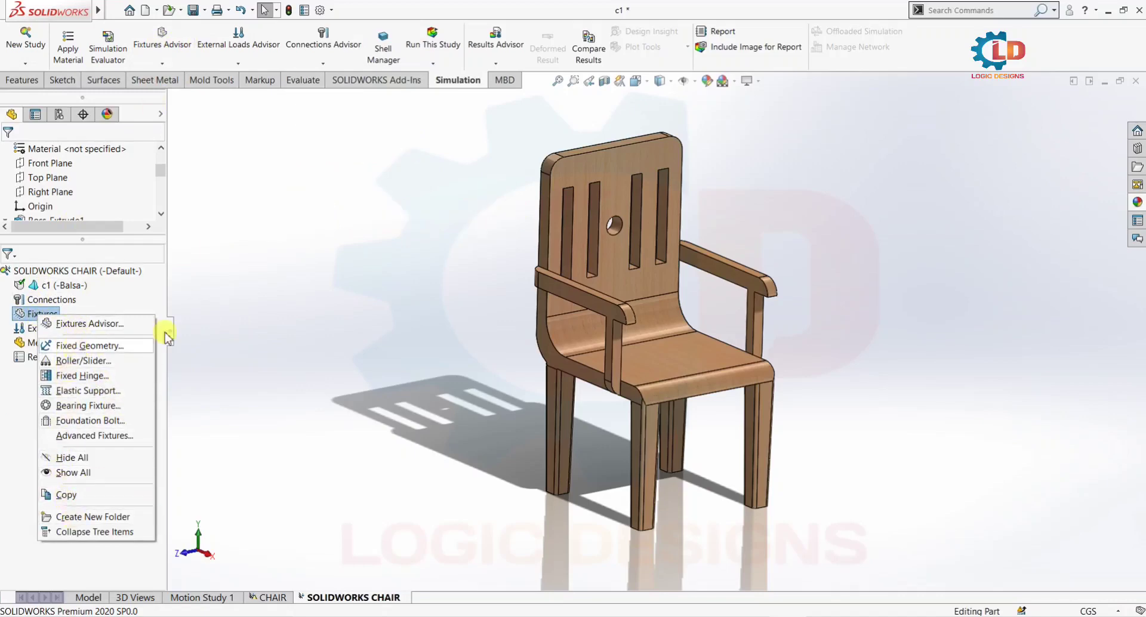
{"action": "left_click", "coordinate": [205, 159]}
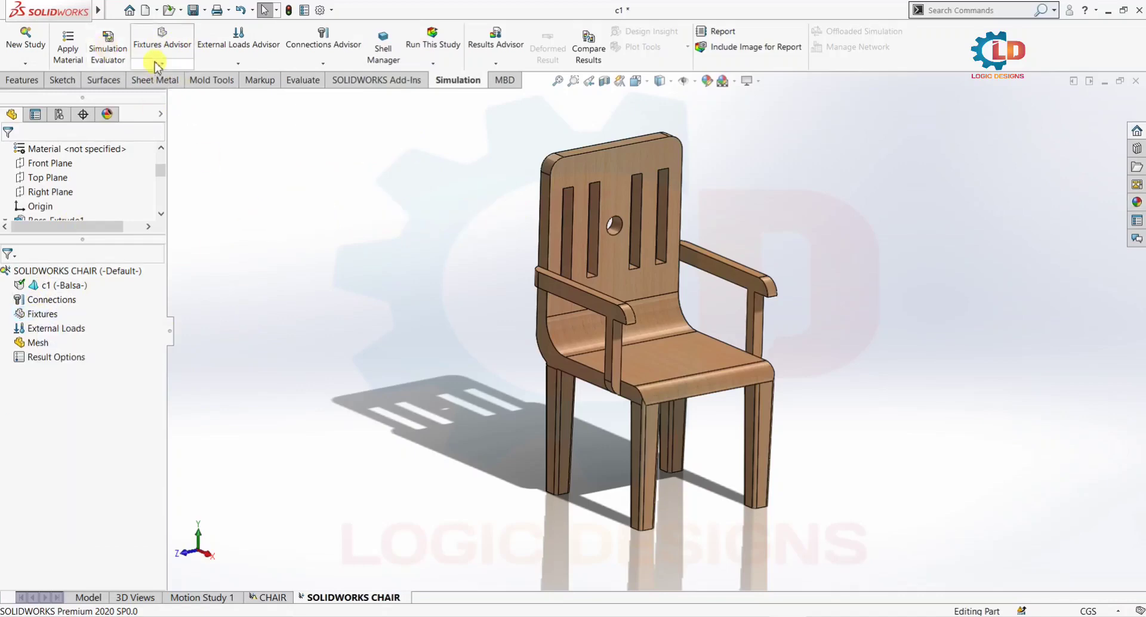
{"action": "left_click", "coordinate": [156, 62]}
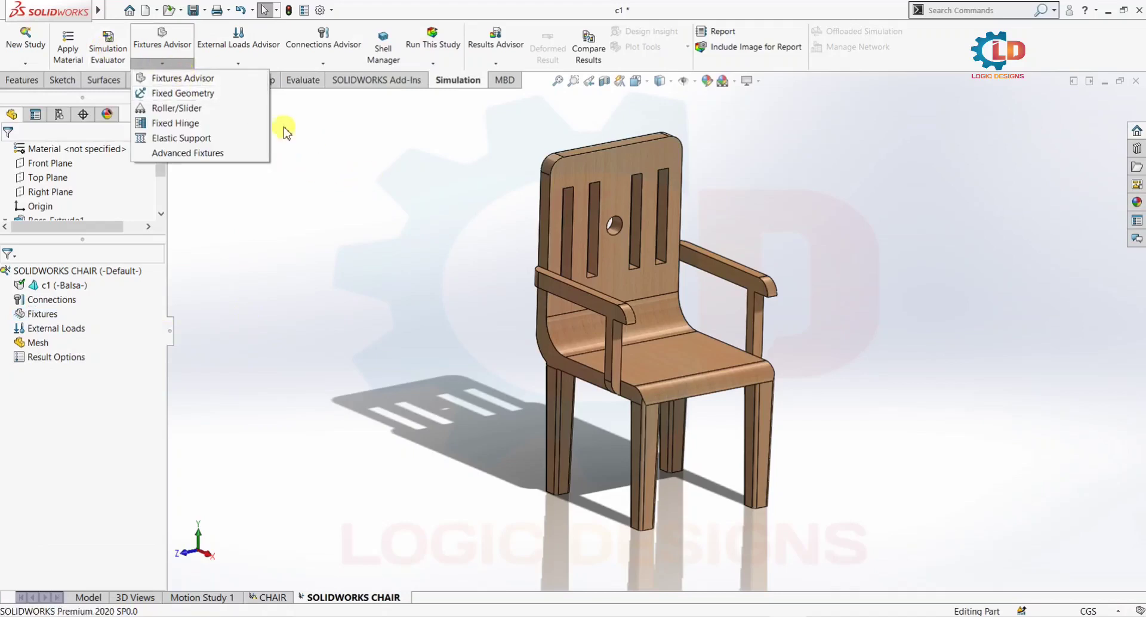
{"action": "left_click", "coordinate": [201, 97]}
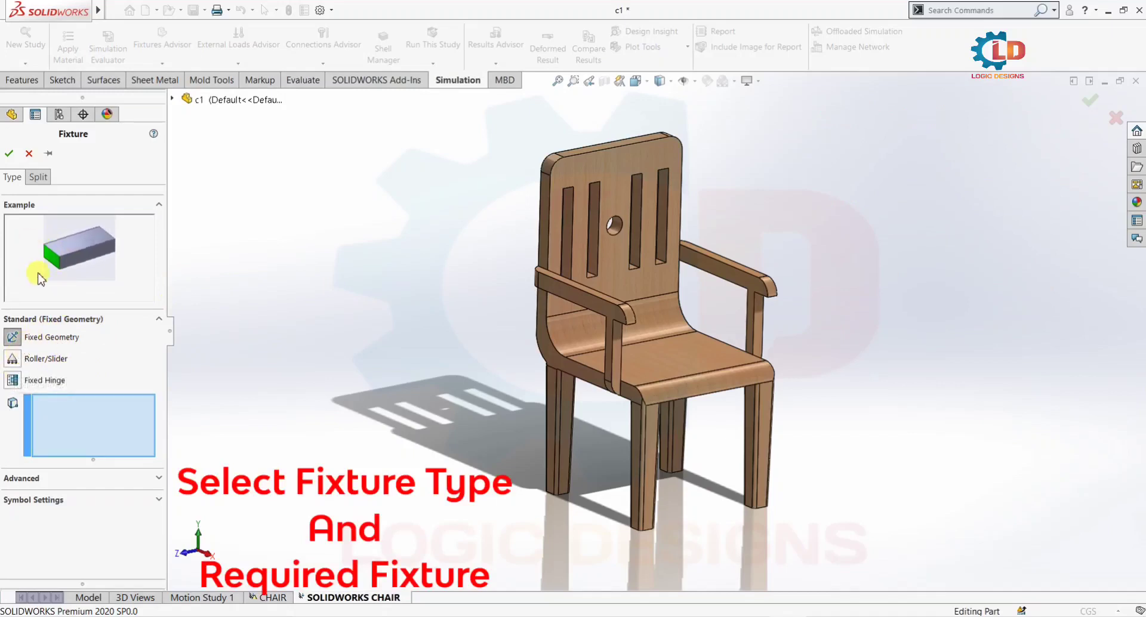
Preview the Roller/Slider and Fixed Hinge types, then settle on Fixed Geometry
{"action": "left_click", "coordinate": [12, 359]}
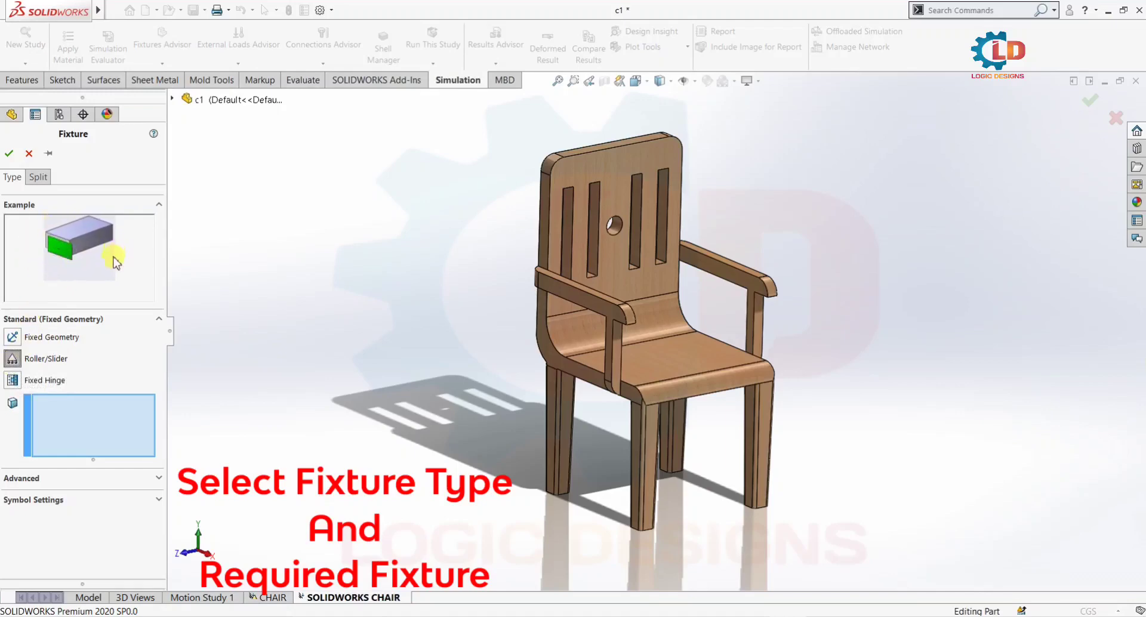
{"action": "left_click", "coordinate": [12, 382]}
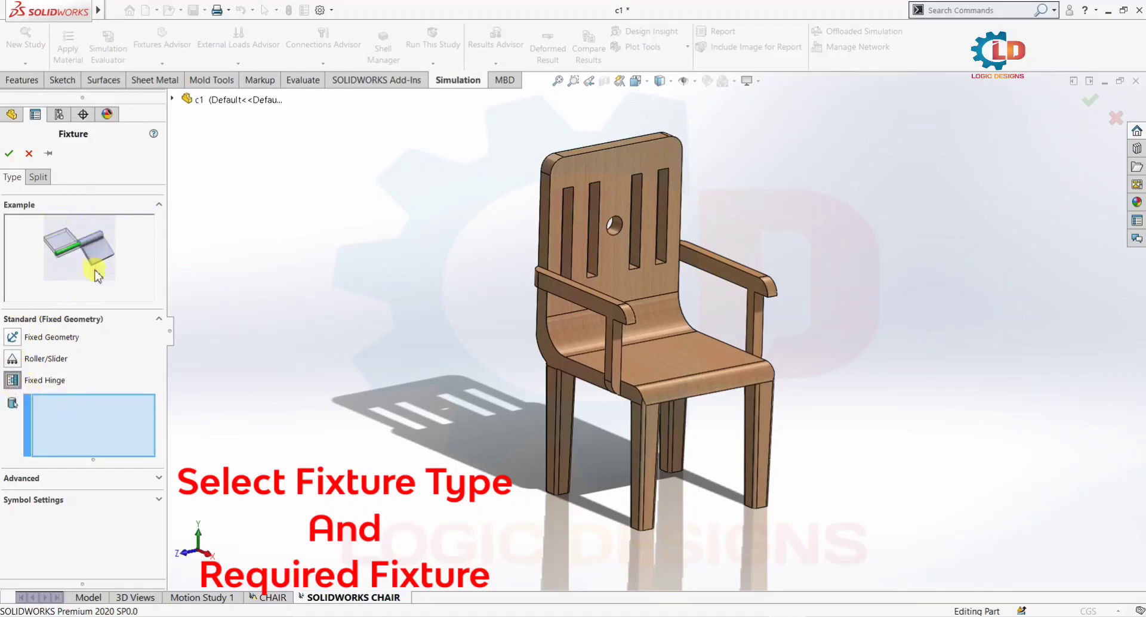
{"action": "left_click", "coordinate": [13, 359]}
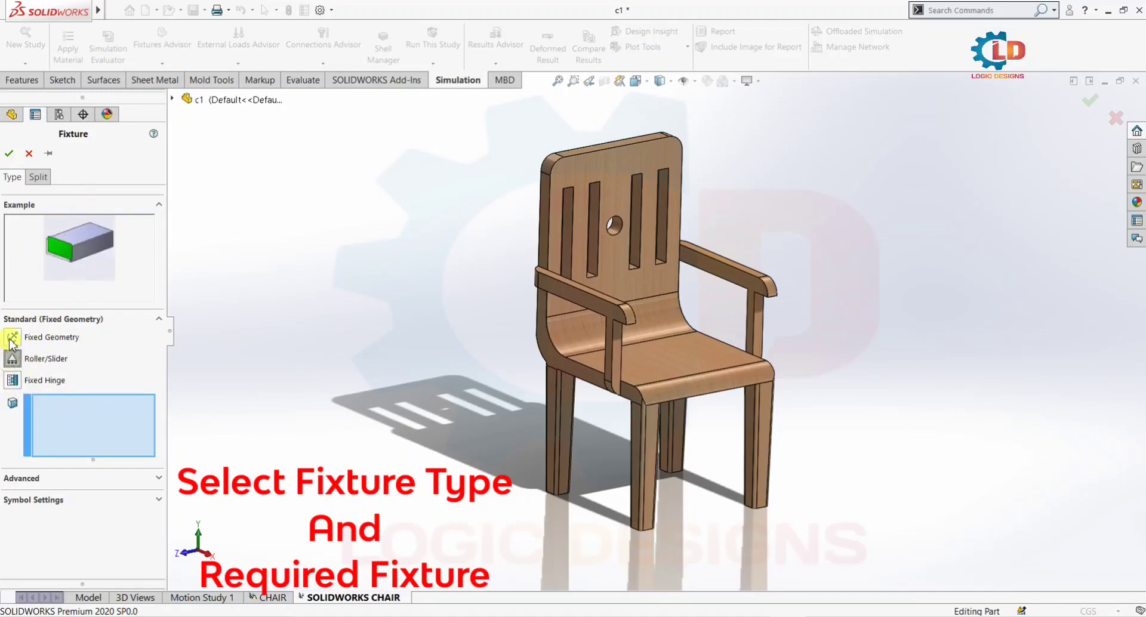
{"action": "left_click", "coordinate": [11, 341]}
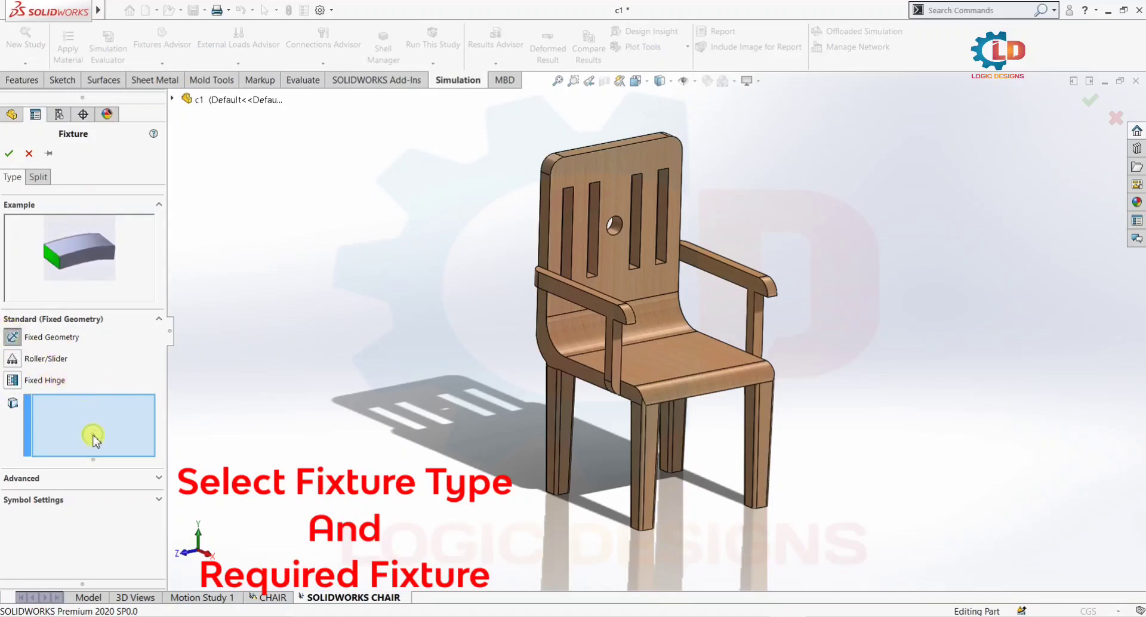
Select the bottom faces of all four chair legs for the fixture
{"action": "middle_click_drag", "start_coordinate": [519, 544], "coordinate": [521, 281]}
{"action": "scroll", "coordinate": [544, 358], "scroll_direction": "down", "scroll_amount": 3}
{"action": "scroll", "coordinate": [583, 430], "scroll_direction": "down", "scroll_amount": 3}
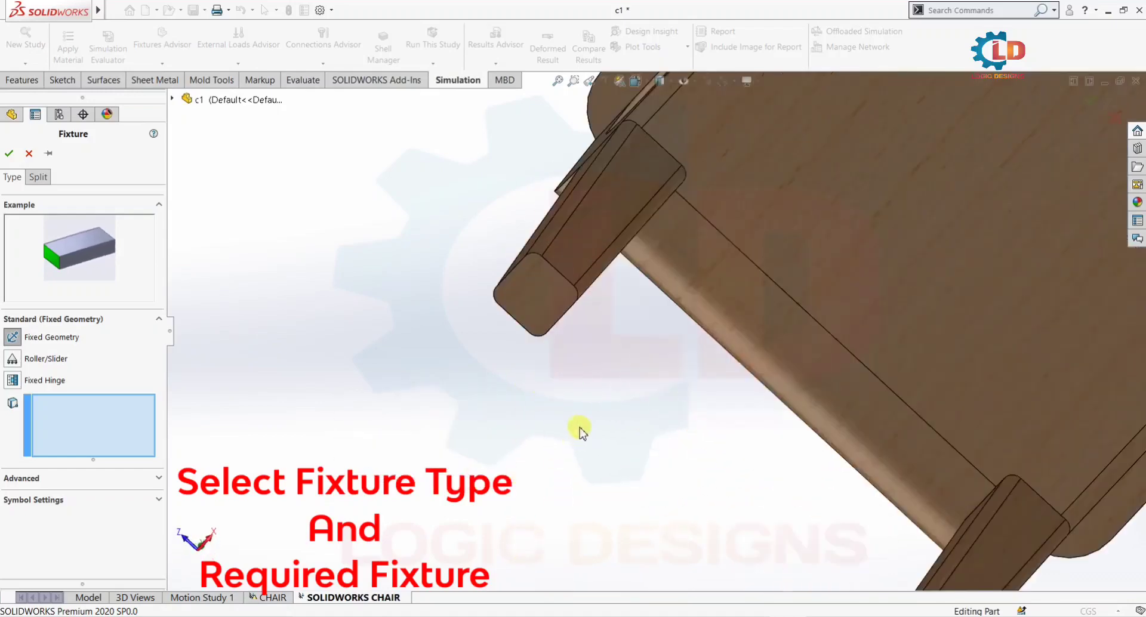
{"action": "left_click", "coordinate": [529, 333]}
{"action": "scroll", "coordinate": [620, 403], "scroll_direction": "up", "scroll_amount": 4}
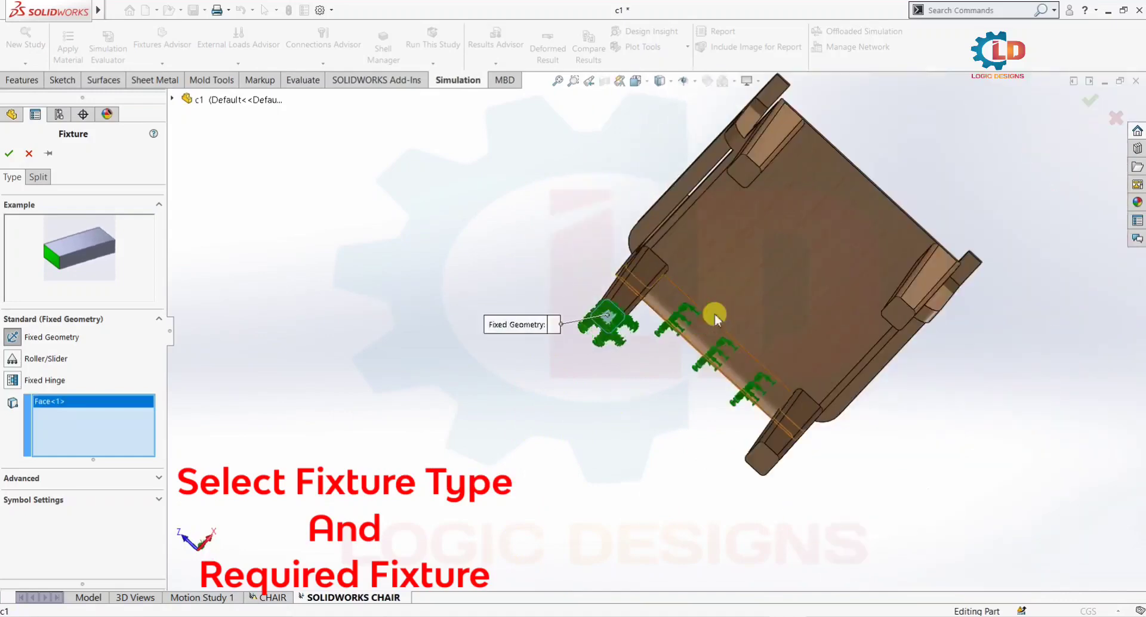
{"action": "left_click", "coordinate": [742, 174]}
{"action": "left_click", "coordinate": [901, 315]}
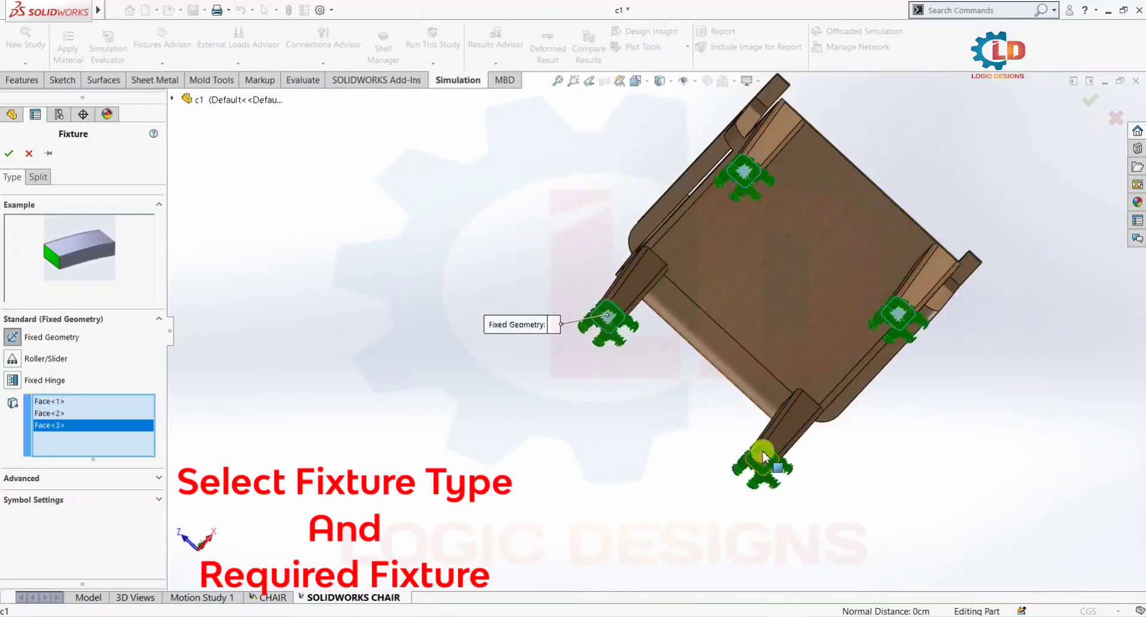
{"action": "left_click", "coordinate": [763, 456]}
Check the leg selections from several angles and confirm the Fixed-1 fixture
{"action": "middle_click_drag", "start_coordinate": [992, 446], "coordinate": [964, 536]}
{"action": "scroll", "coordinate": [865, 534], "scroll_direction": "down", "scroll_amount": 5}
{"action": "scroll", "coordinate": [704, 539], "scroll_direction": "down", "scroll_amount": 3}
{"action": "scroll", "coordinate": [519, 535], "scroll_direction": "down", "scroll_amount": 3}
{"action": "scroll", "coordinate": [609, 427], "scroll_direction": "down", "scroll_amount": 3}
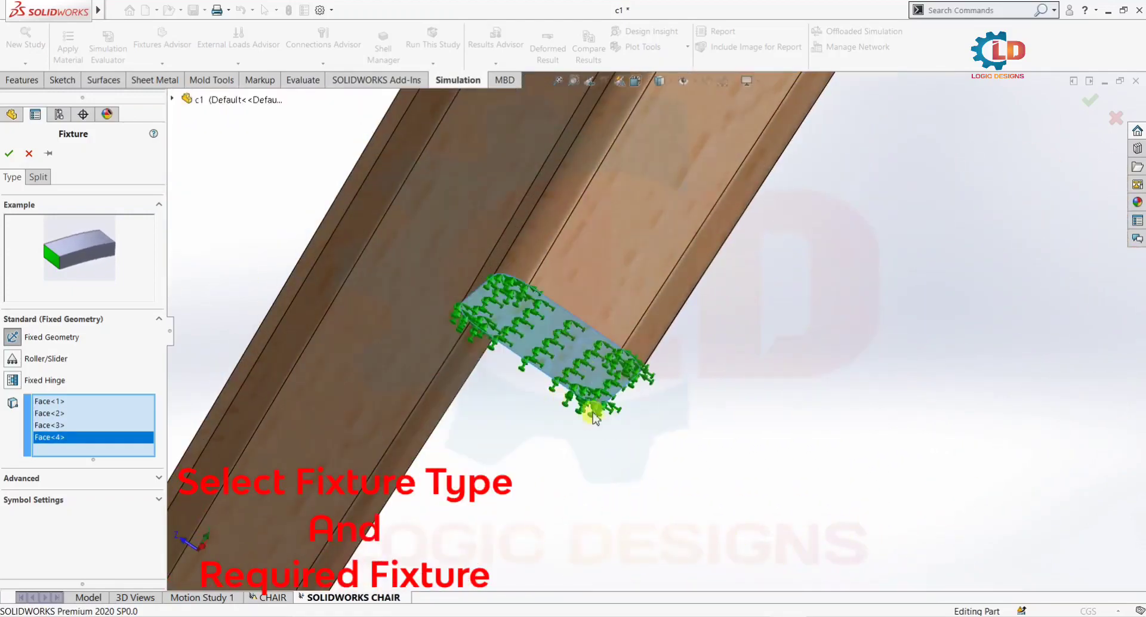
{"action": "scroll", "coordinate": [585, 370], "scroll_direction": "up", "scroll_amount": 6}
{"action": "middle_click_drag", "start_coordinate": [724, 345], "coordinate": [799, 470]}
{"action": "scroll", "coordinate": [614, 328], "scroll_direction": "down", "scroll_amount": 5}
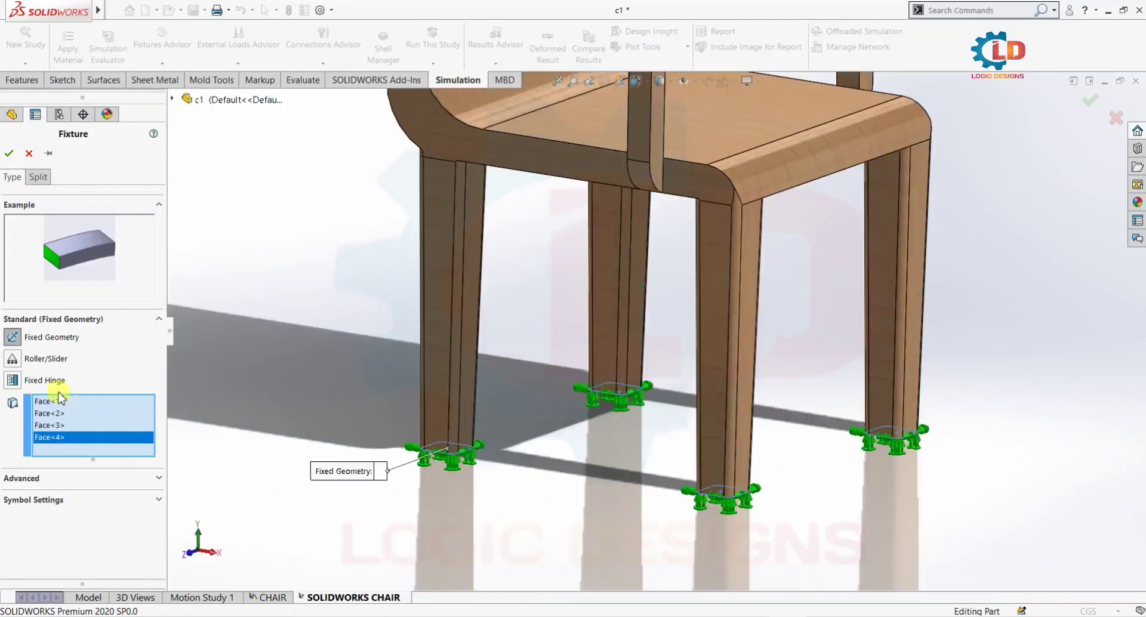
{"action": "left_click", "coordinate": [9, 156]}
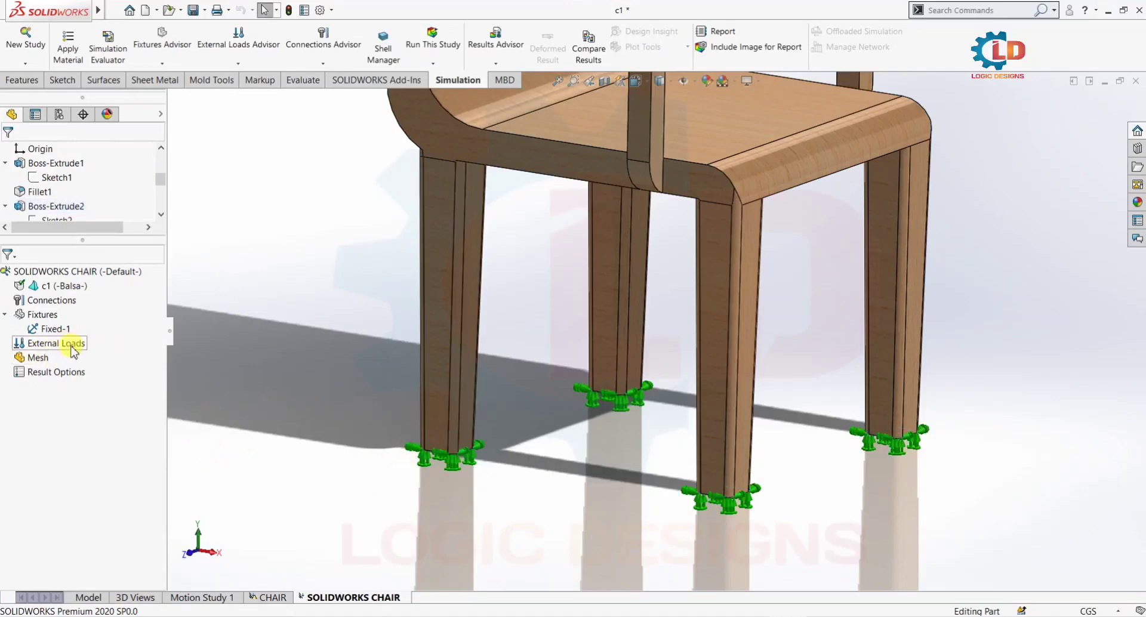
Start a Force load from the External Loads Advisor dropdown
{"action": "left_click", "coordinate": [241, 62]}
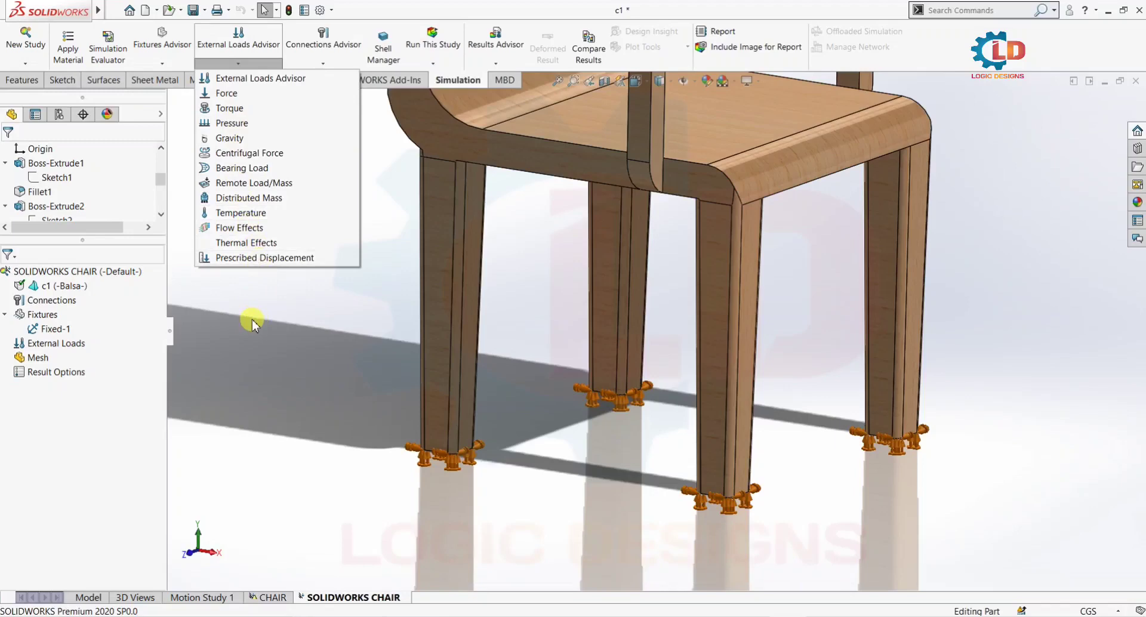
{"action": "left_click", "coordinate": [226, 93]}
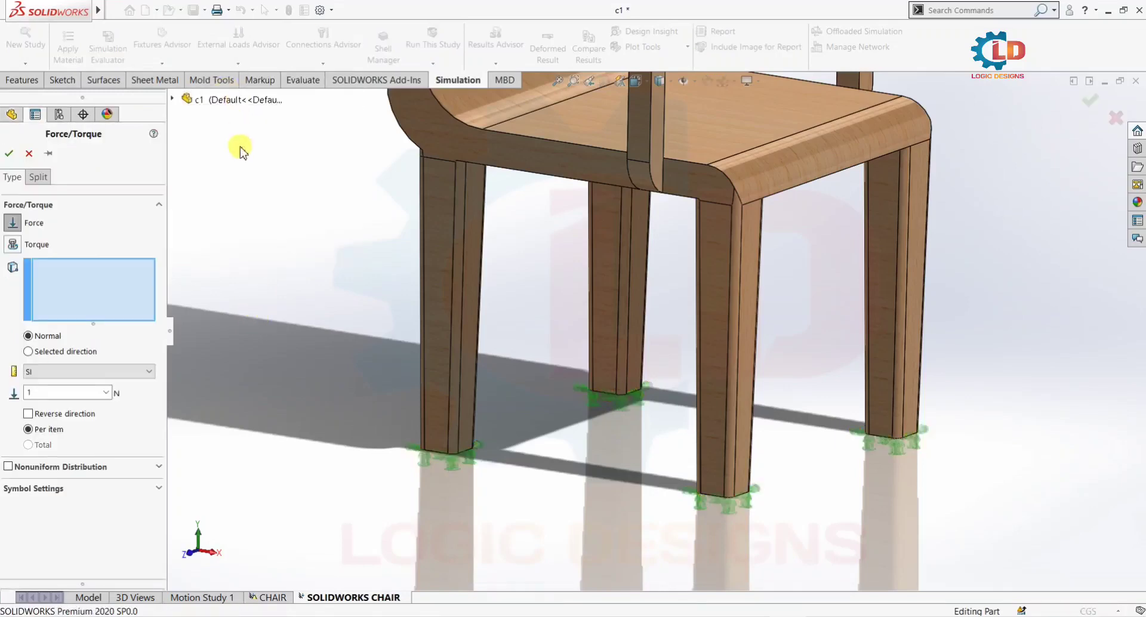
Choose Force and select the chair seat and curved back faces
{"action": "key", "text": "f"}
{"action": "middle_click_drag", "start_coordinate": [361, 186], "coordinate": [762, 173]}
{"action": "left_click", "coordinate": [707, 179]}
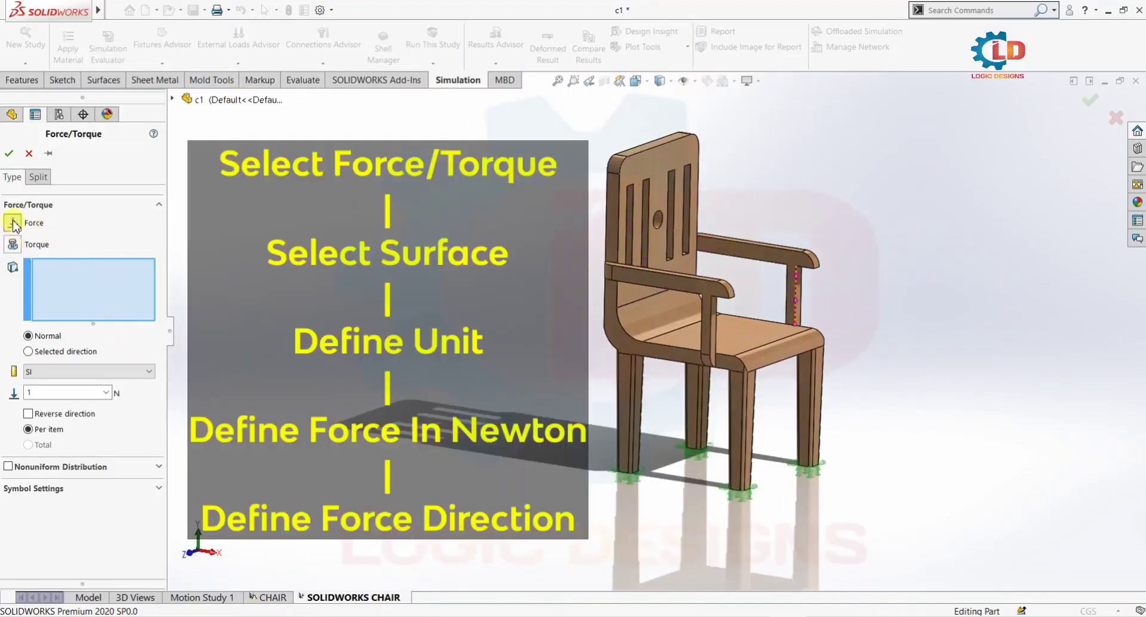
{"action": "left_click", "coordinate": [59, 282]}
{"action": "scroll", "coordinate": [900, 382], "scroll_direction": "down", "scroll_amount": 4}
{"action": "left_click", "coordinate": [579, 317]}
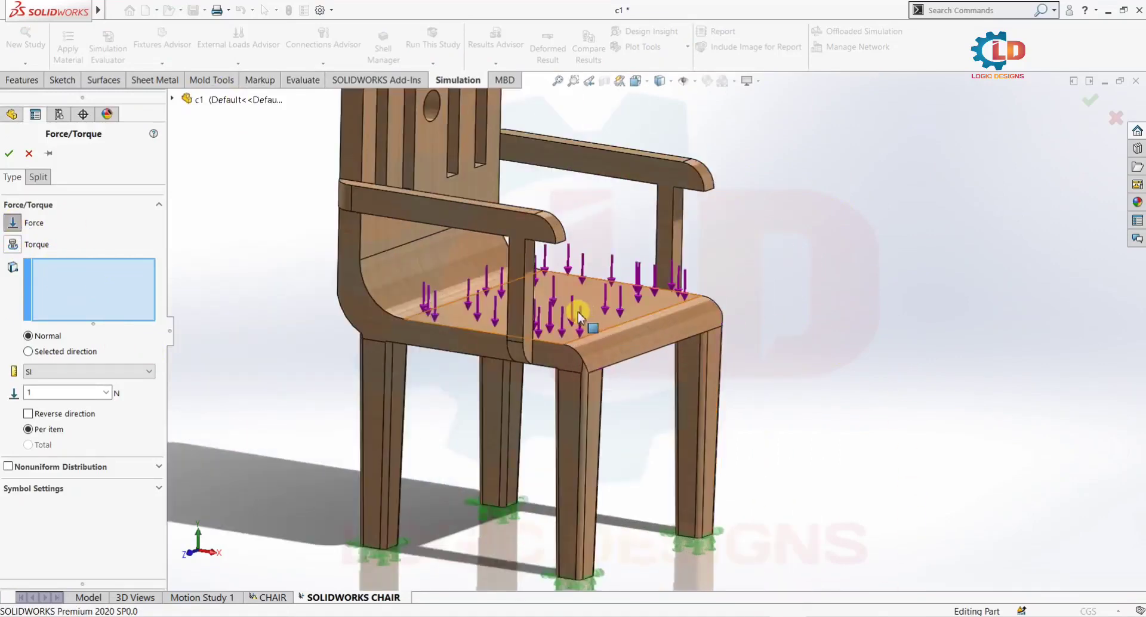
{"action": "left_click", "coordinate": [577, 316]}
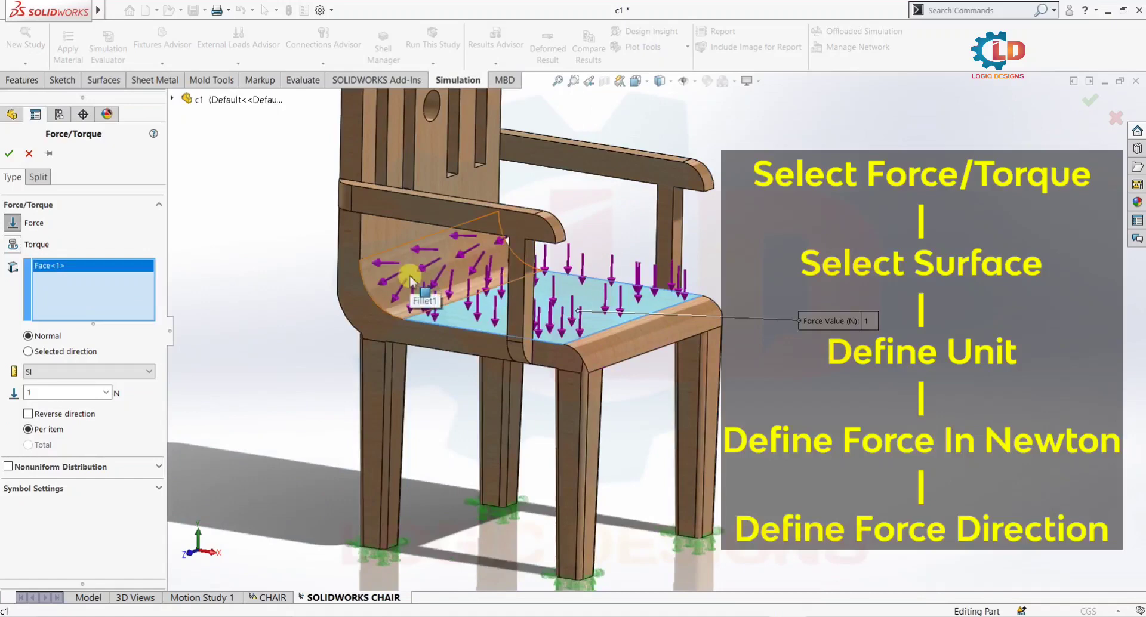
{"action": "left_click", "coordinate": [410, 280]}
{"action": "key", "text": "Left"}
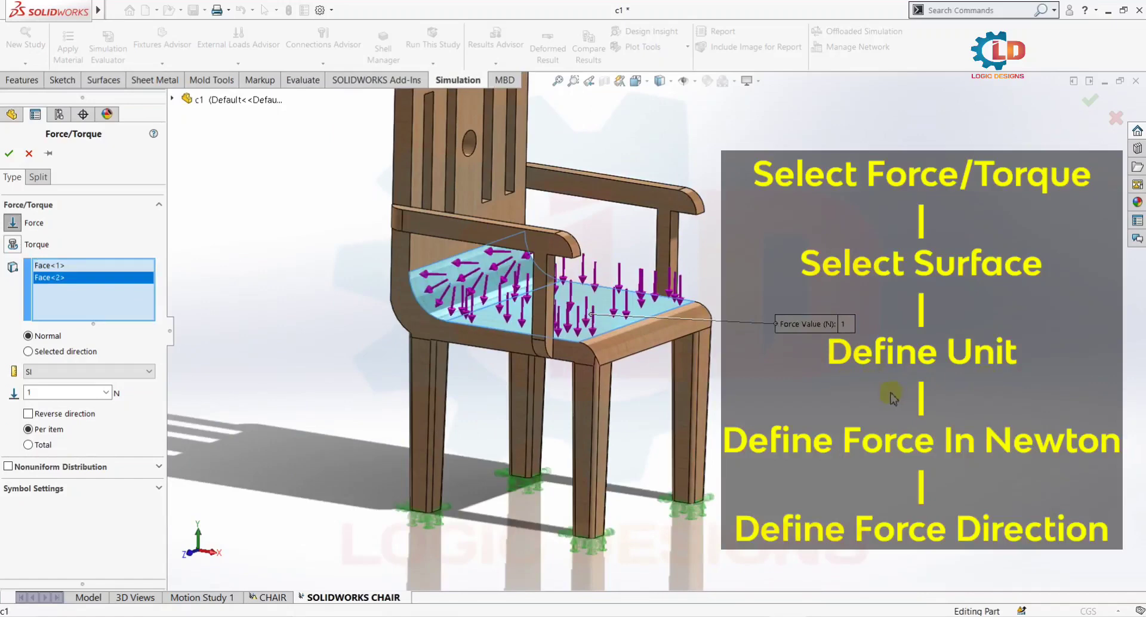
{"action": "middle_click_drag", "start_coordinate": [909, 244], "coordinate": [490, 316]}
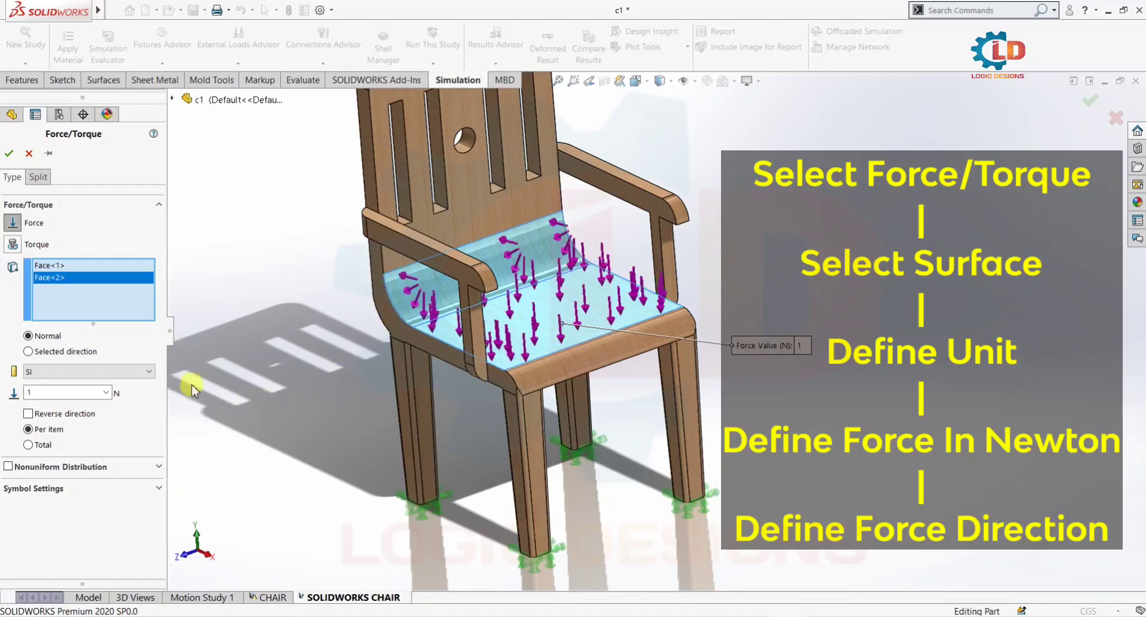
Keep SI units, set 400 N per item, and confirm Force-1
{"action": "left_click", "coordinate": [56, 373]}
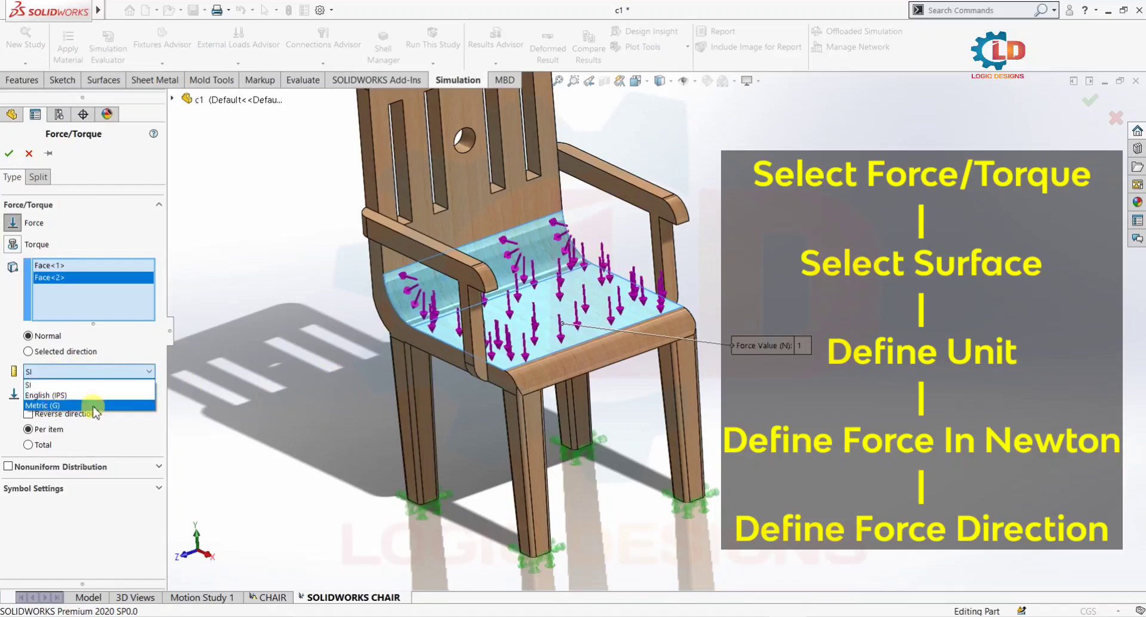
{"action": "left_click", "coordinate": [53, 386]}
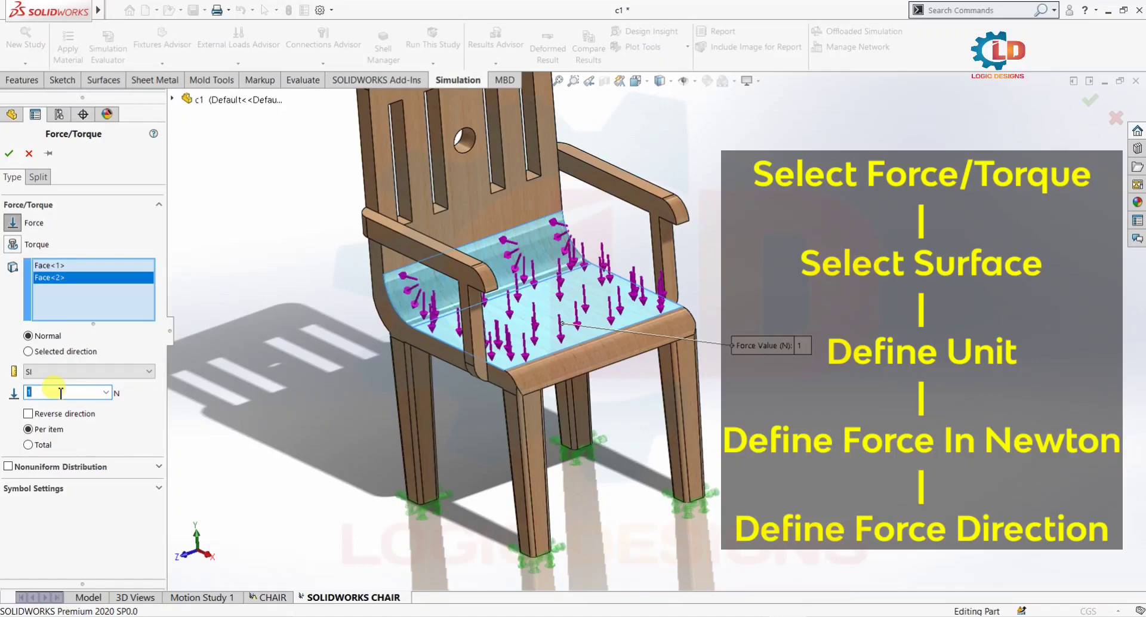
{"action": "type", "text": "400"}
{"action": "left_click", "coordinate": [38, 177]}
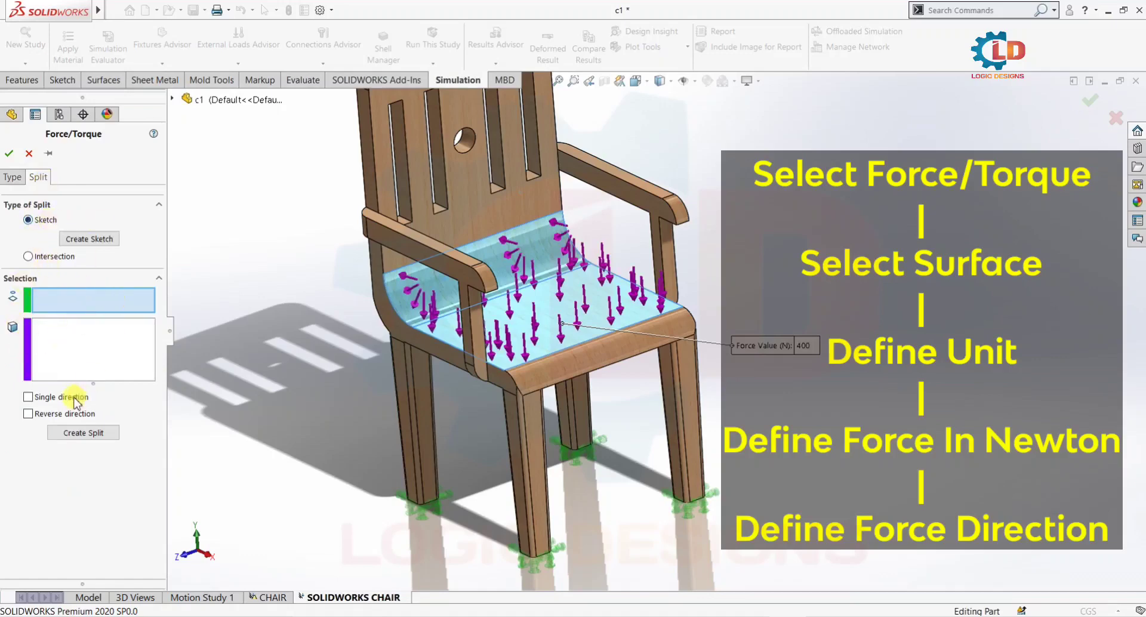
{"action": "left_click", "coordinate": [12, 177]}
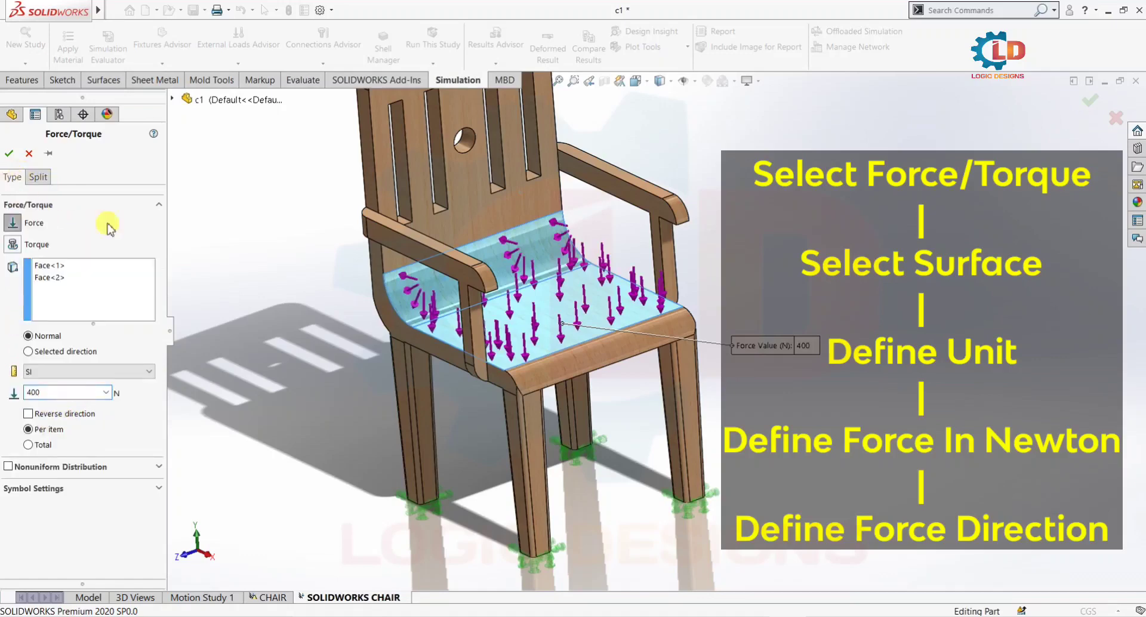
{"action": "left_click", "coordinate": [8, 154]}
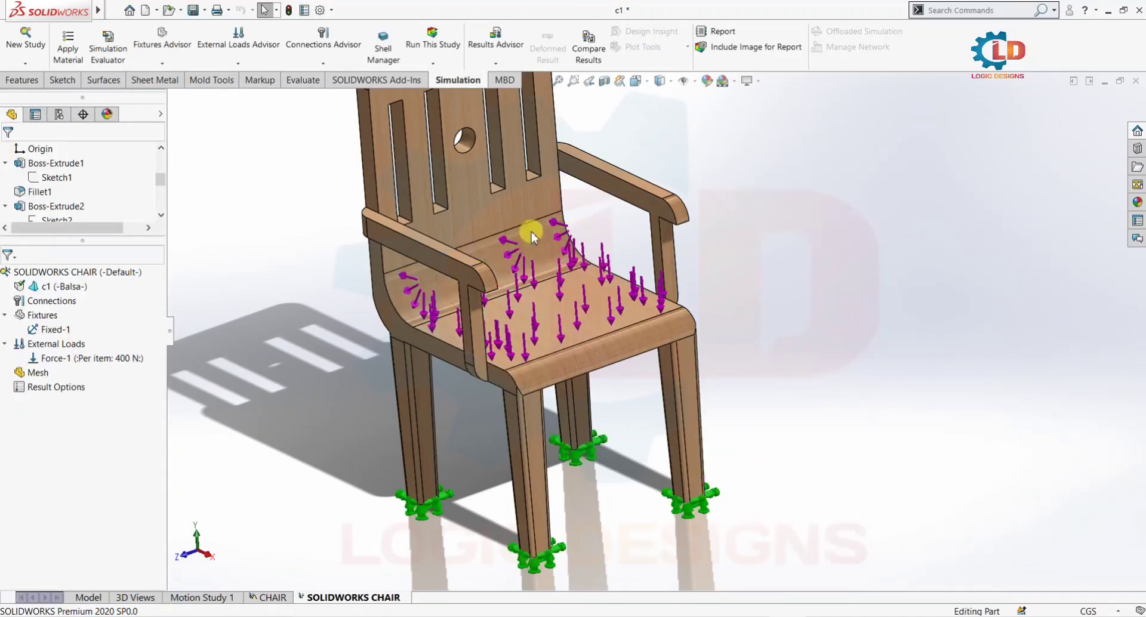
Start mesh creation for the SOLIDWORKS CHAIR study from the Mesh item's menu
{"action": "scroll", "coordinate": [888, 445], "scroll_direction": "up", "scroll_amount": 3}
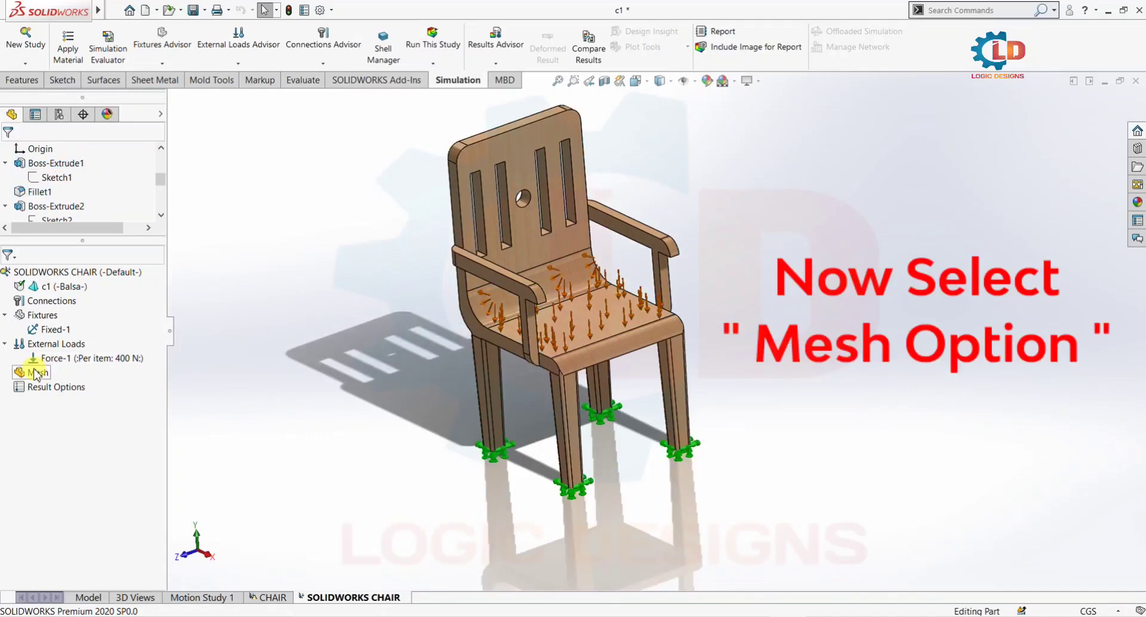
{"action": "left_click", "coordinate": [33, 372]}
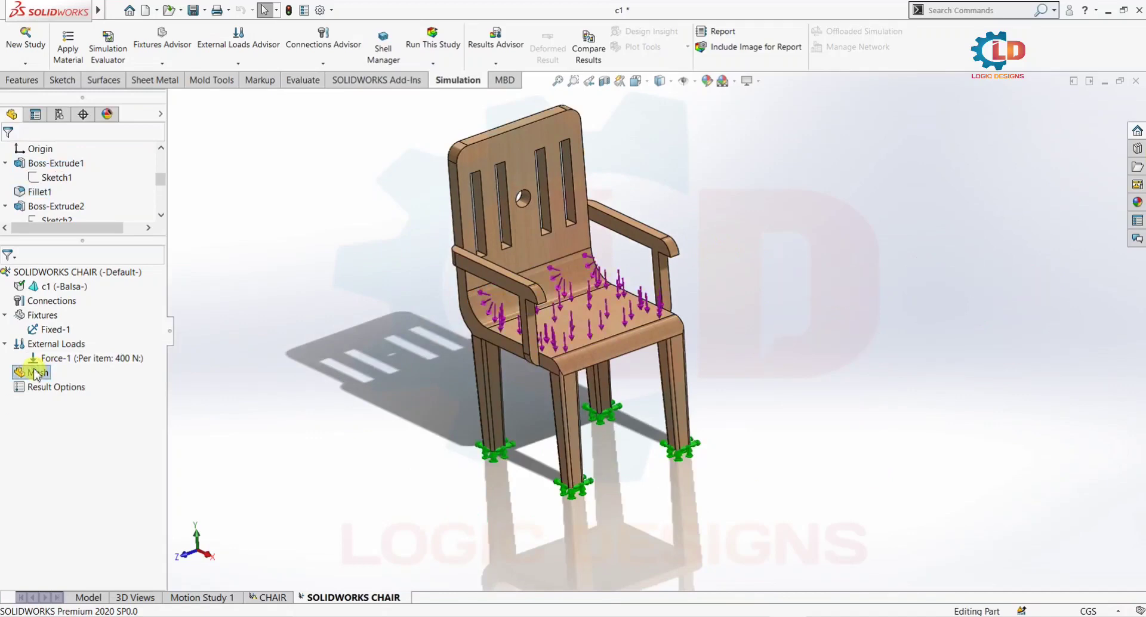
{"action": "right_click", "coordinate": [34, 373]}
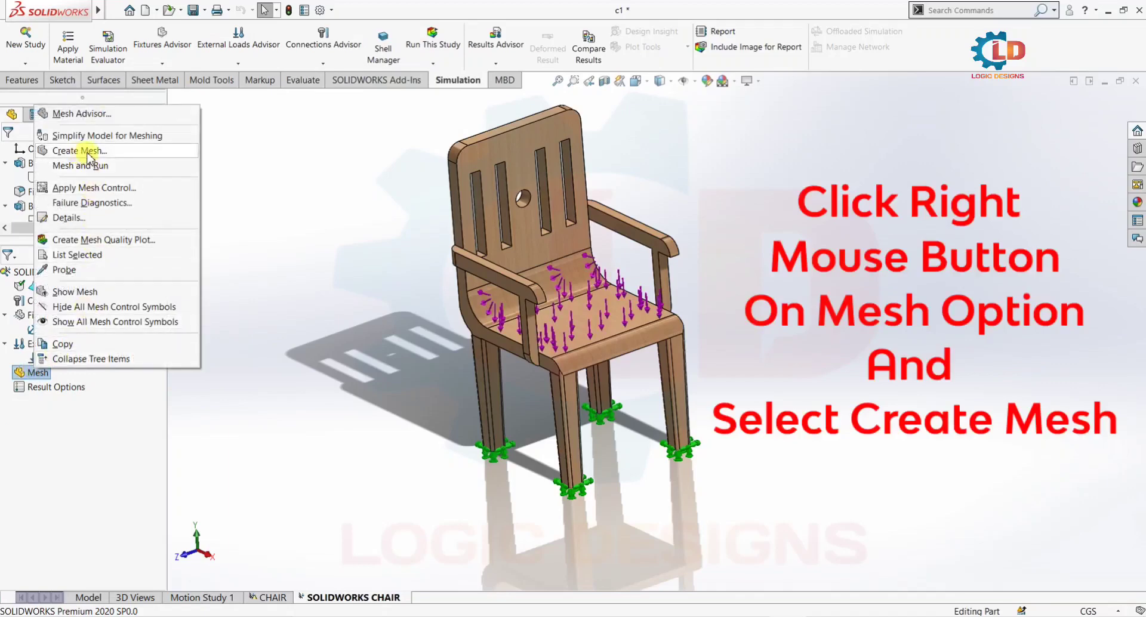
{"action": "left_click", "coordinate": [130, 151]}
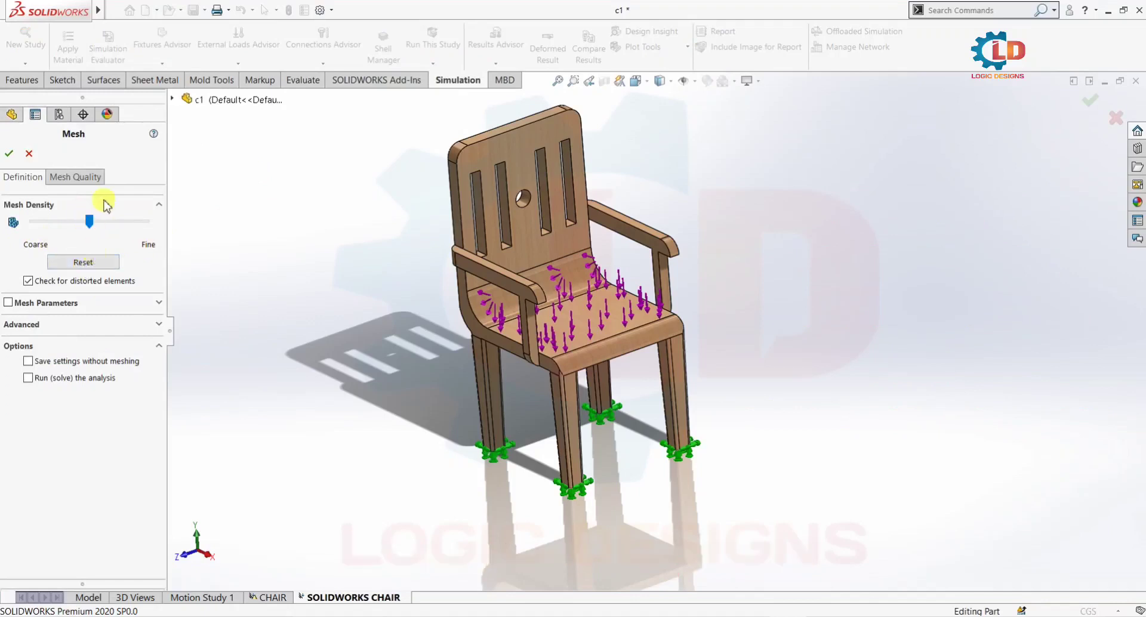
Generate the solid mesh at the current density and orbit the chair to inspect it
{"action": "left_click", "coordinate": [74, 177]}
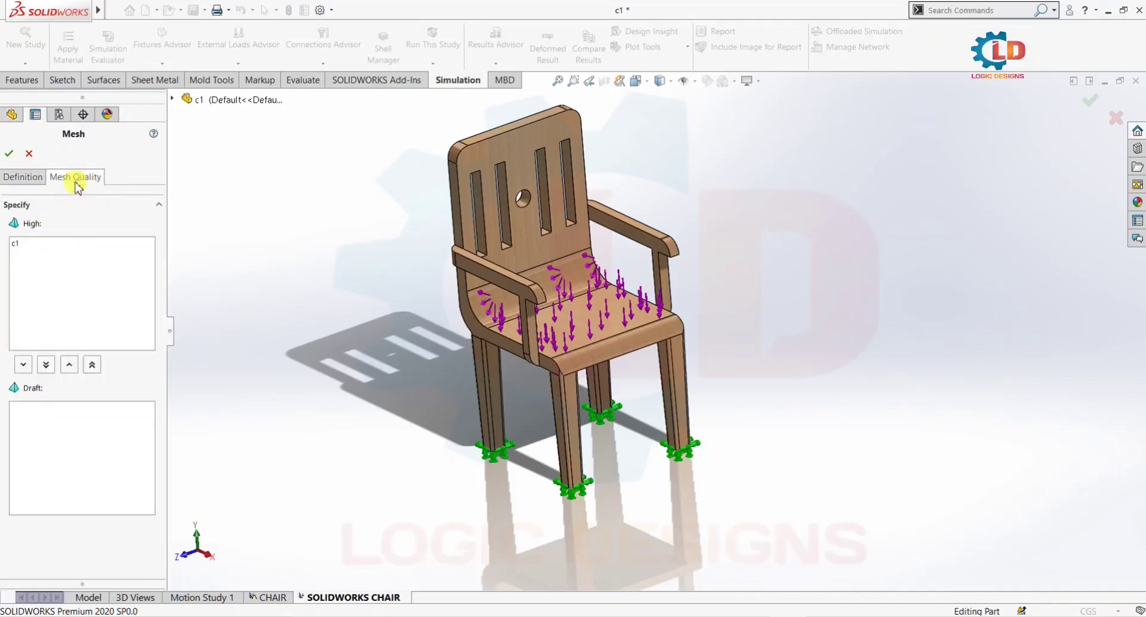
{"action": "left_click", "coordinate": [13, 177]}
{"action": "left_click", "coordinate": [11, 155]}
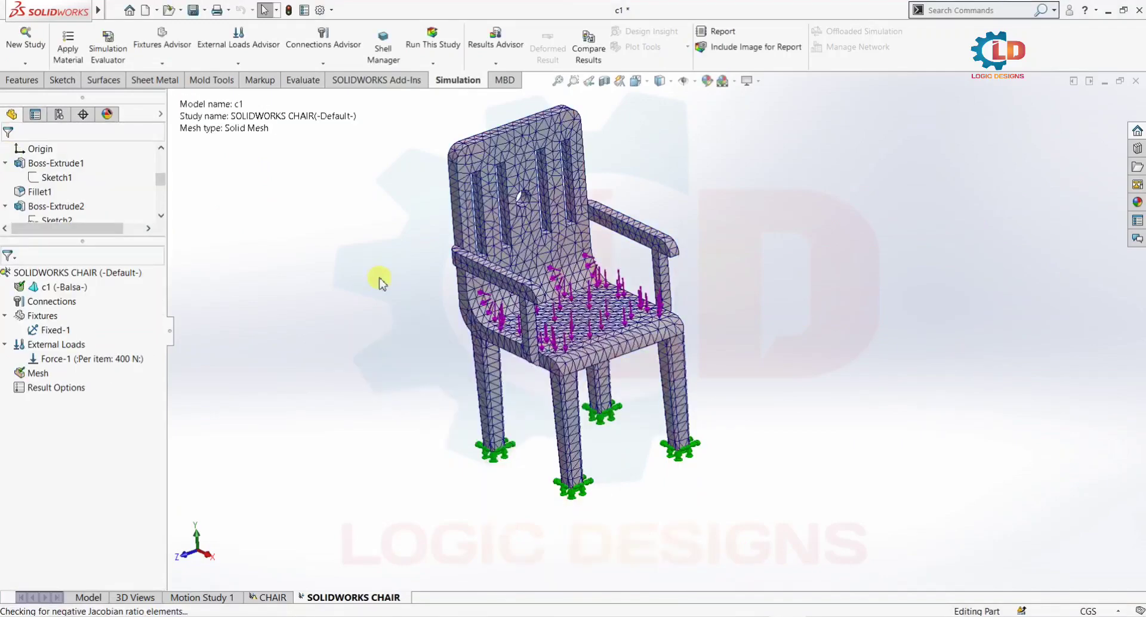
{"action": "scroll", "coordinate": [379, 281], "scroll_direction": "up", "scroll_amount": 2}
{"action": "middle_click_drag", "start_coordinate": [382, 299], "coordinate": [391, 276]}
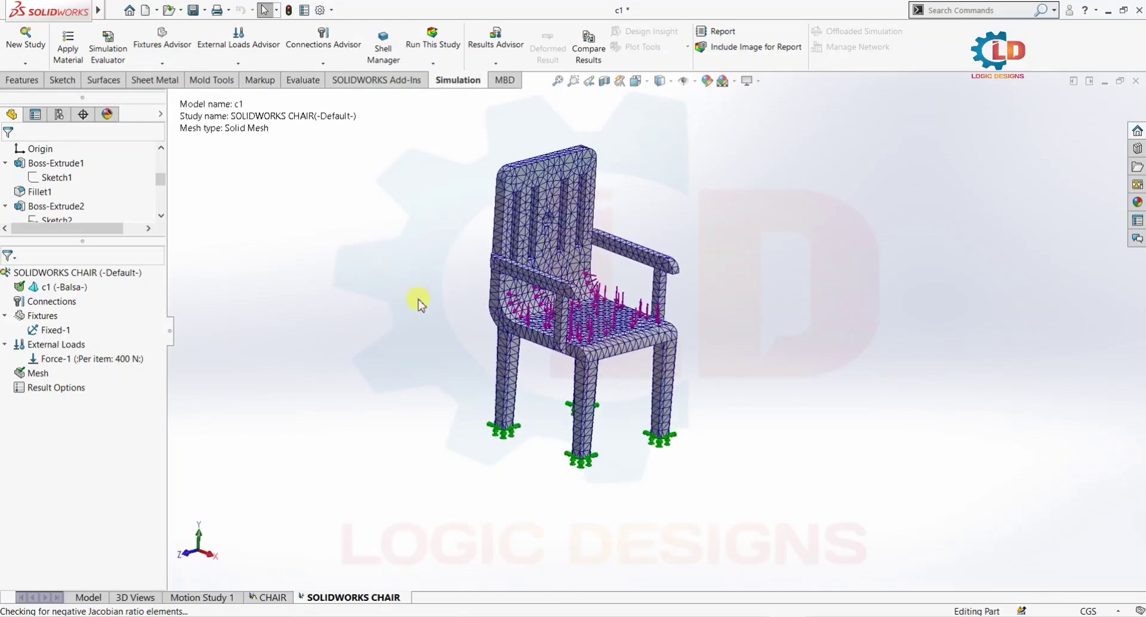
Open the Result Options and Mesh context menus and dismiss both without changes
{"action": "right_click", "coordinate": [46, 391]}
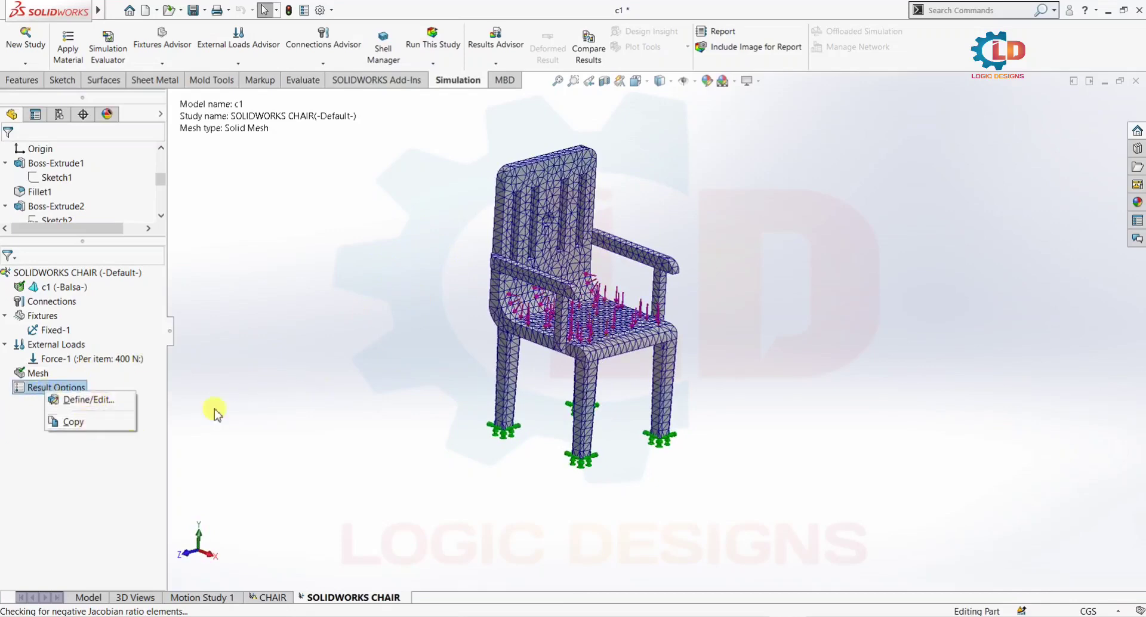
{"action": "left_click", "coordinate": [254, 404]}
{"action": "right_click", "coordinate": [75, 374]}
{"action": "left_click", "coordinate": [404, 254]}
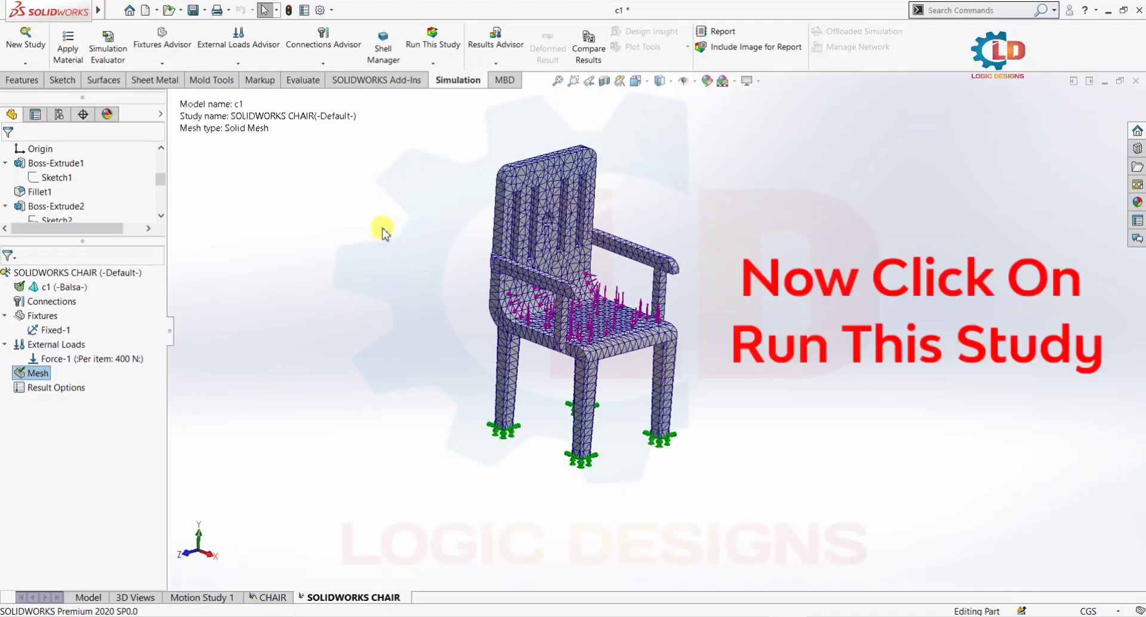
Run the static study and orbit the von Mises Stress1 plot, peaking at 6.050e+05 N/m^2
{"action": "left_click", "coordinate": [434, 44]}
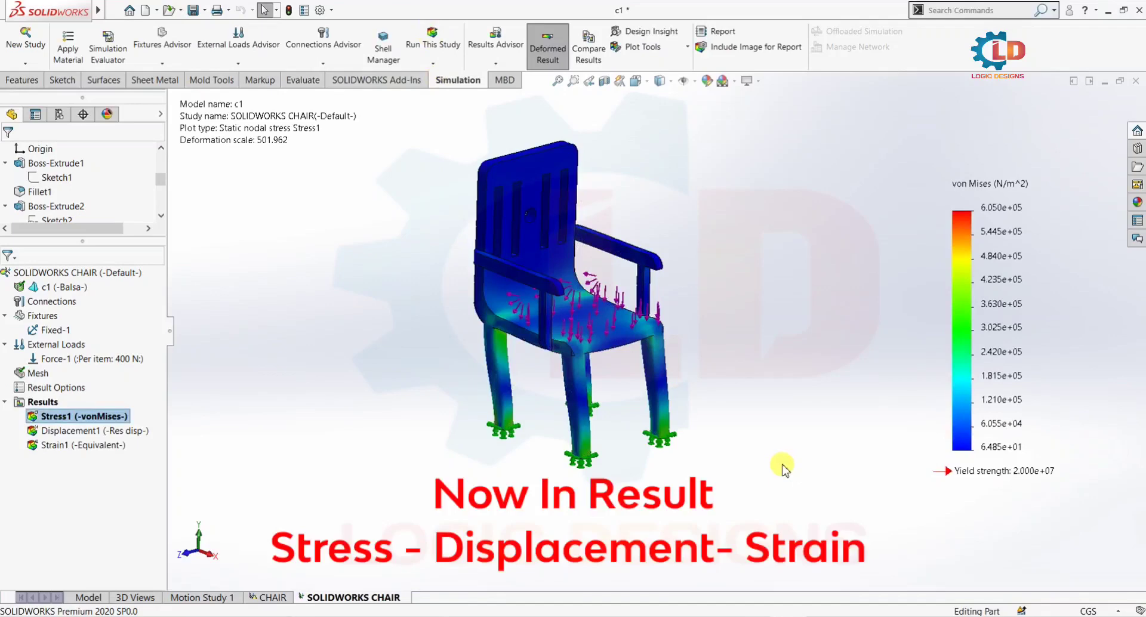
{"action": "mouse_move", "coordinate": [742, 503]}
{"action": "middle_mouse_down"}
{"action": "mouse_move", "coordinate": [813, 463]}
{"action": "mouse_move", "coordinate": [836, 466]}
{"action": "mouse_move", "coordinate": [826, 488]}
{"action": "mouse_move", "coordinate": [757, 490]}
{"action": "middle_mouse_up"}
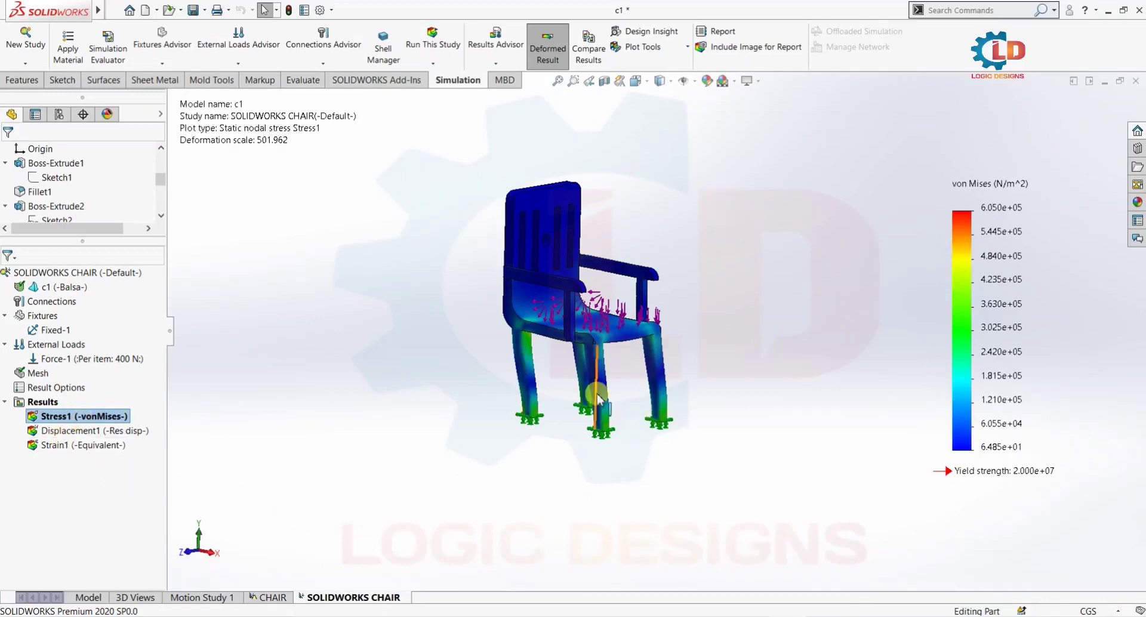
{"action": "middle_click_drag", "start_coordinate": [770, 371], "coordinate": [754, 422]}
Open the Stress1 Chart Options and show the minimum and maximum annotations on the chair
{"action": "right_click", "coordinate": [76, 418]}
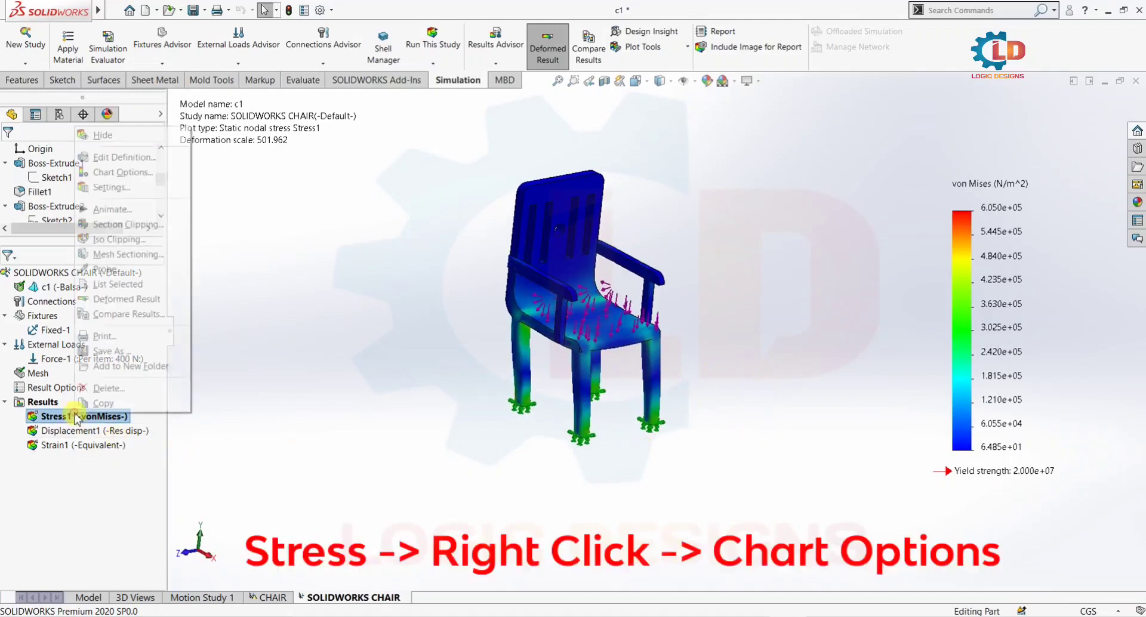
{"action": "left_click", "coordinate": [125, 172]}
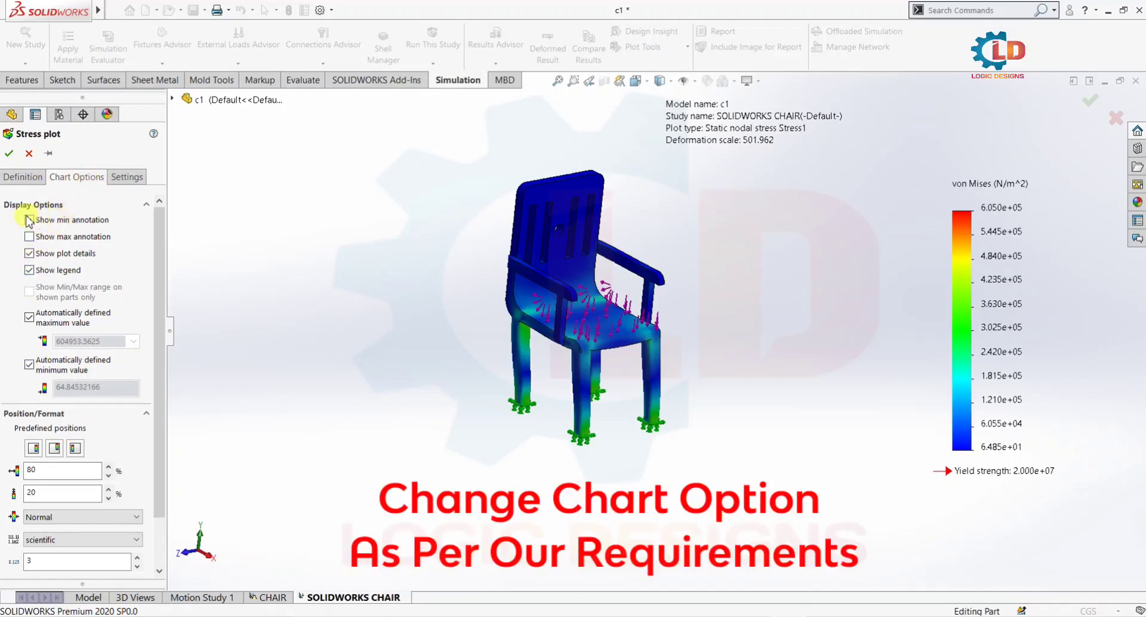
{"action": "left_click", "coordinate": [28, 220]}
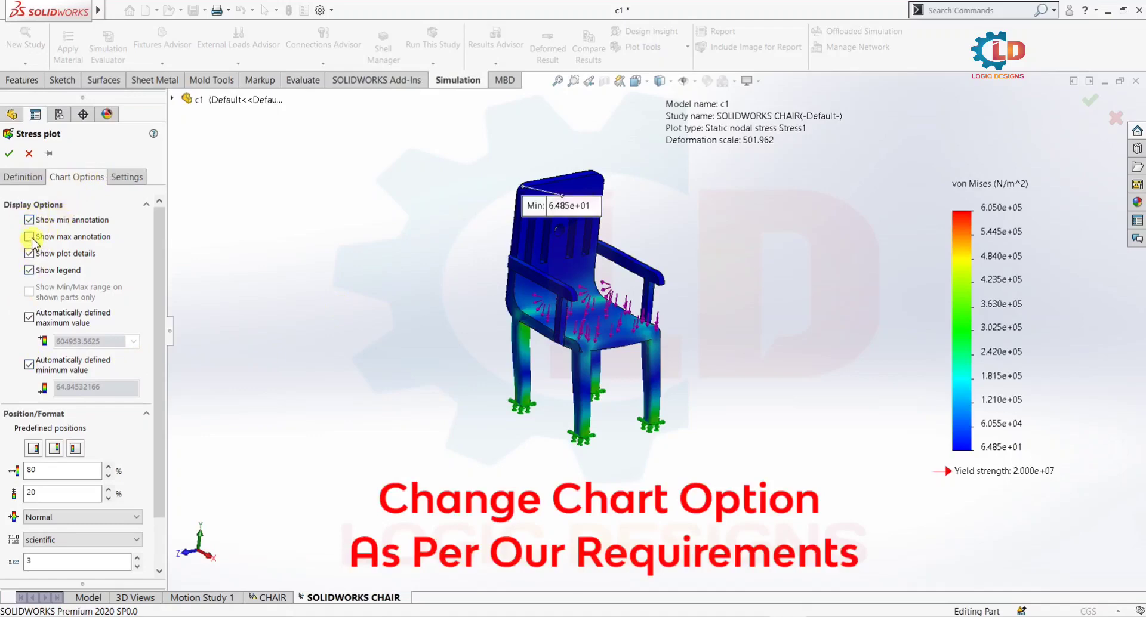
{"action": "left_click", "coordinate": [29, 237]}
Set a user-defined stress chart range with maximum 100 and minimum 10 N/m^2
{"action": "left_click", "coordinate": [29, 317]}
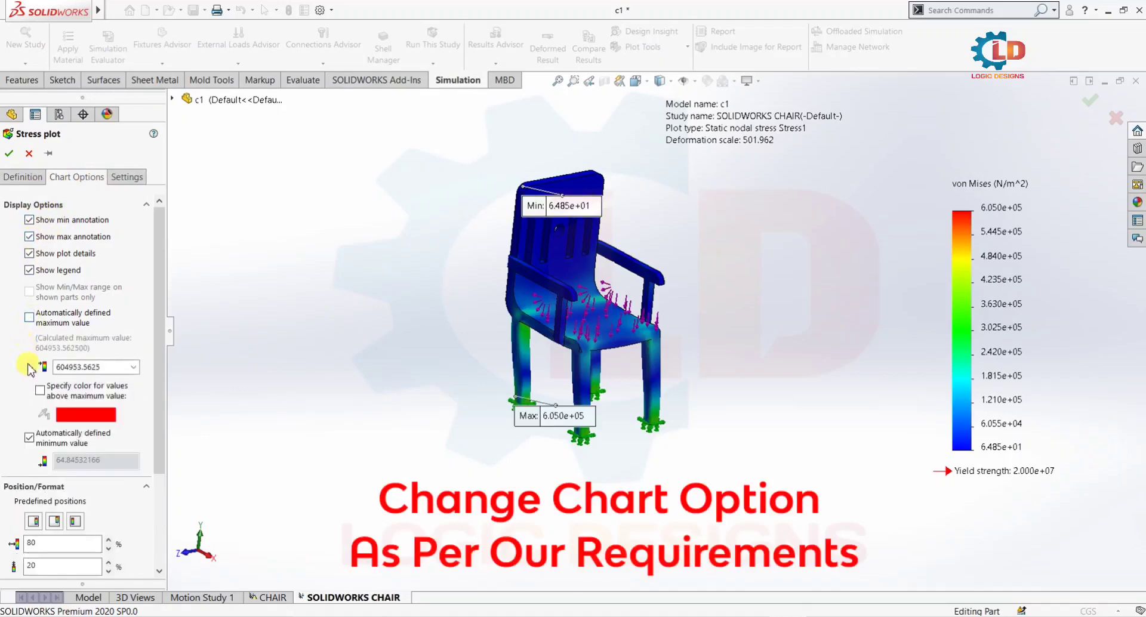
{"action": "left_click", "coordinate": [29, 439]}
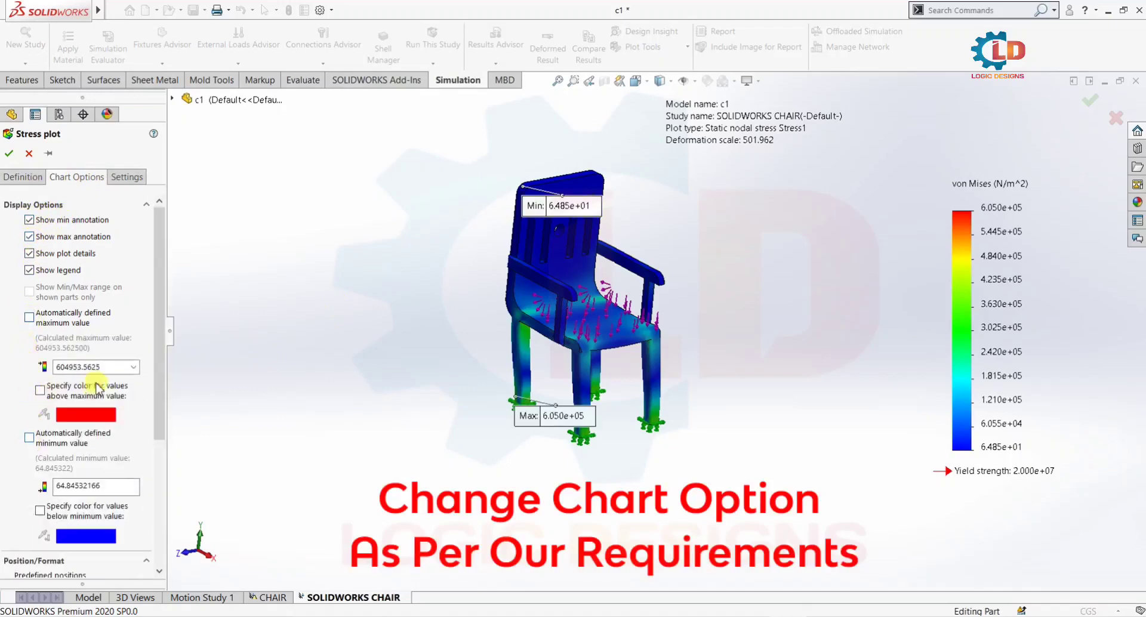
{"action": "double_click", "coordinate": [117, 369]}
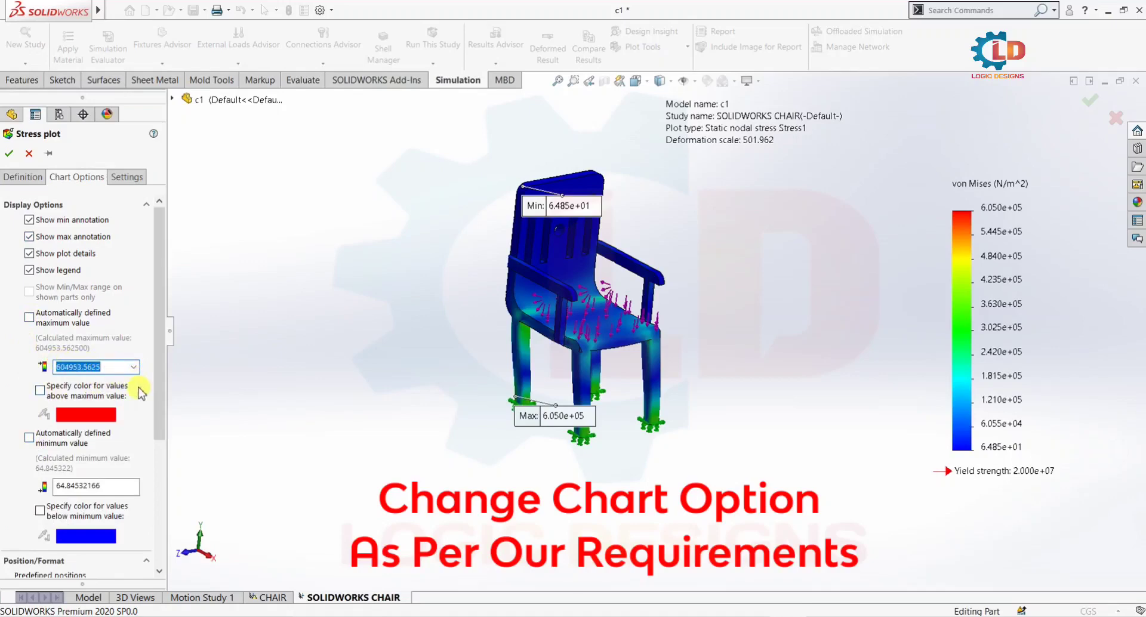
{"action": "type", "text": "100"}
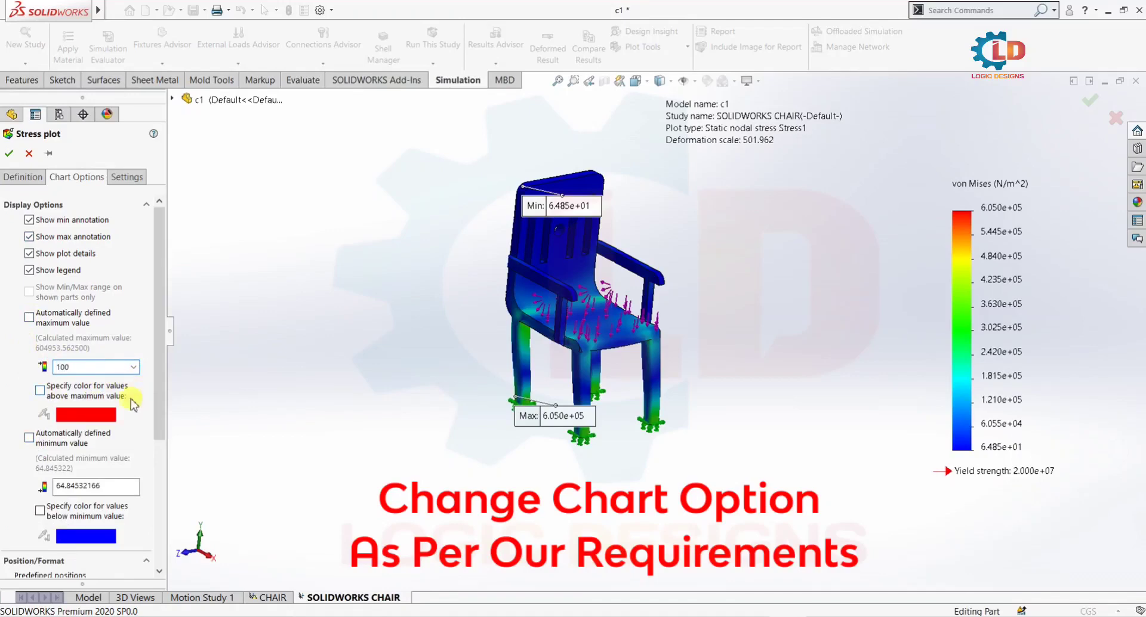
{"action": "double_click", "coordinate": [93, 485]}
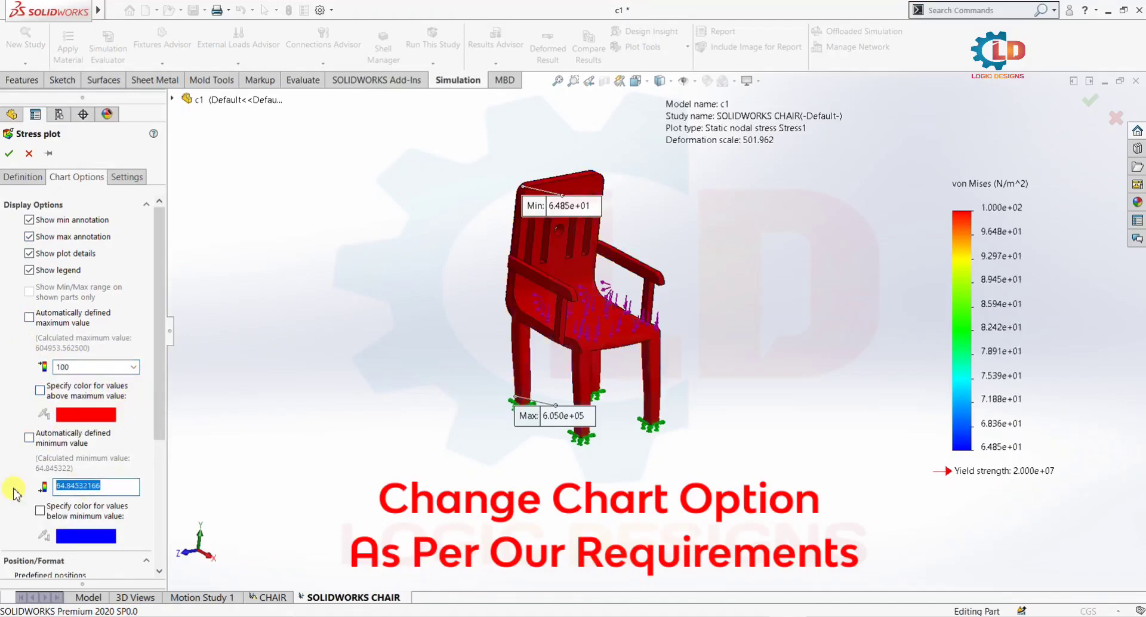
{"action": "type", "text": "10"}
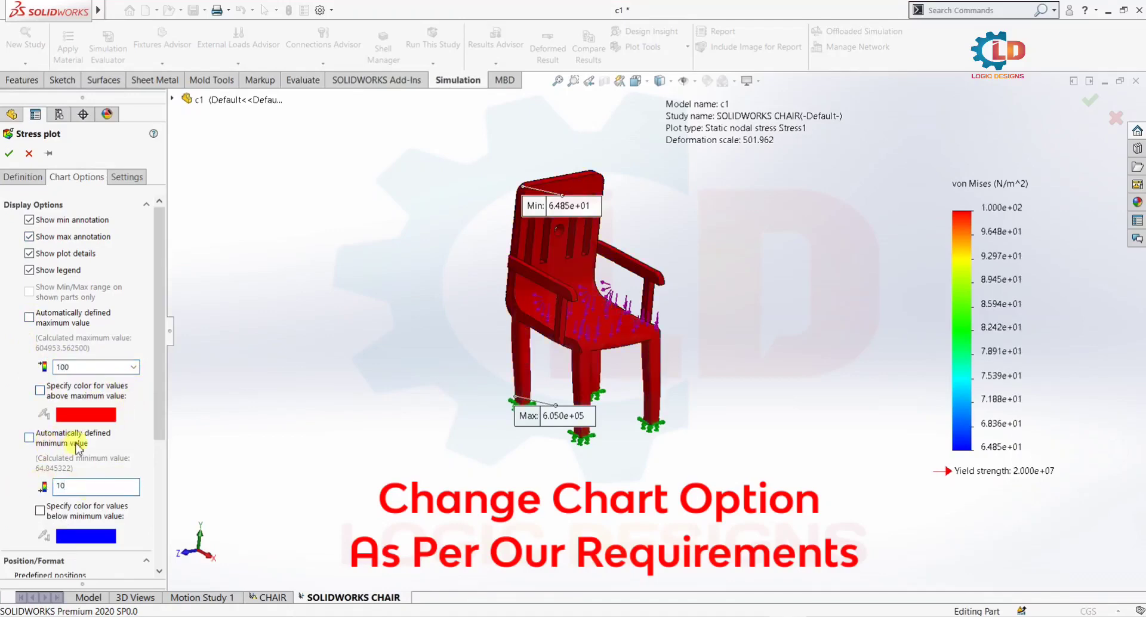
{"action": "scroll", "coordinate": [65, 340], "scroll_direction": "down", "scroll_amount": 2}
{"action": "scroll", "coordinate": [81, 504], "scroll_direction": "down", "scroll_amount": 2}
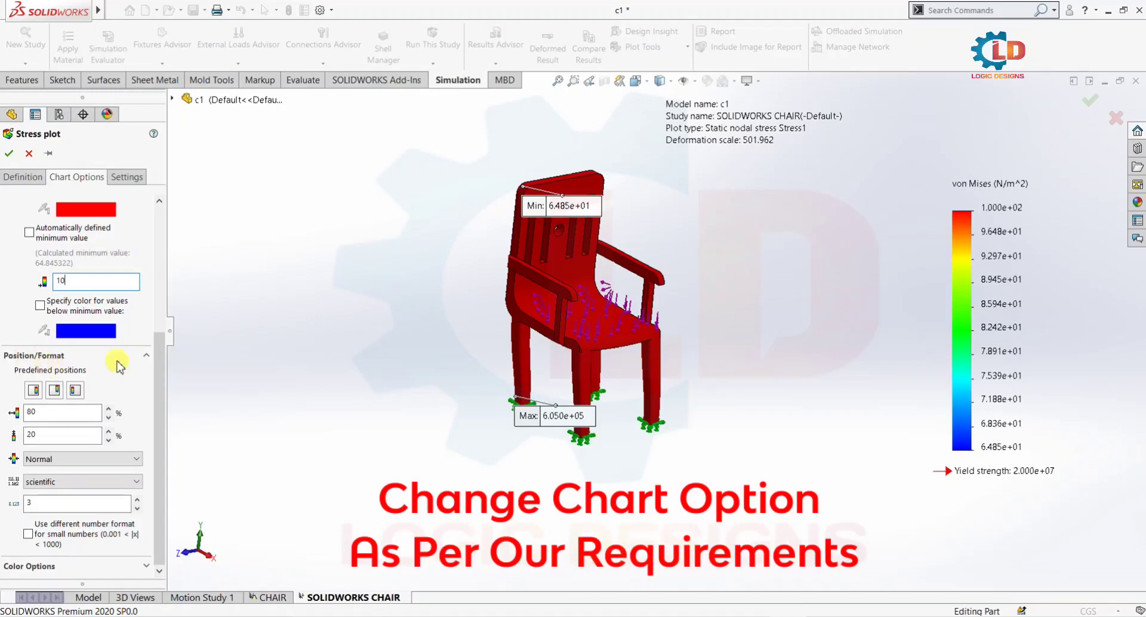
{"action": "left_click_drag", "start_coordinate": [159, 379], "coordinate": [159, 231]}
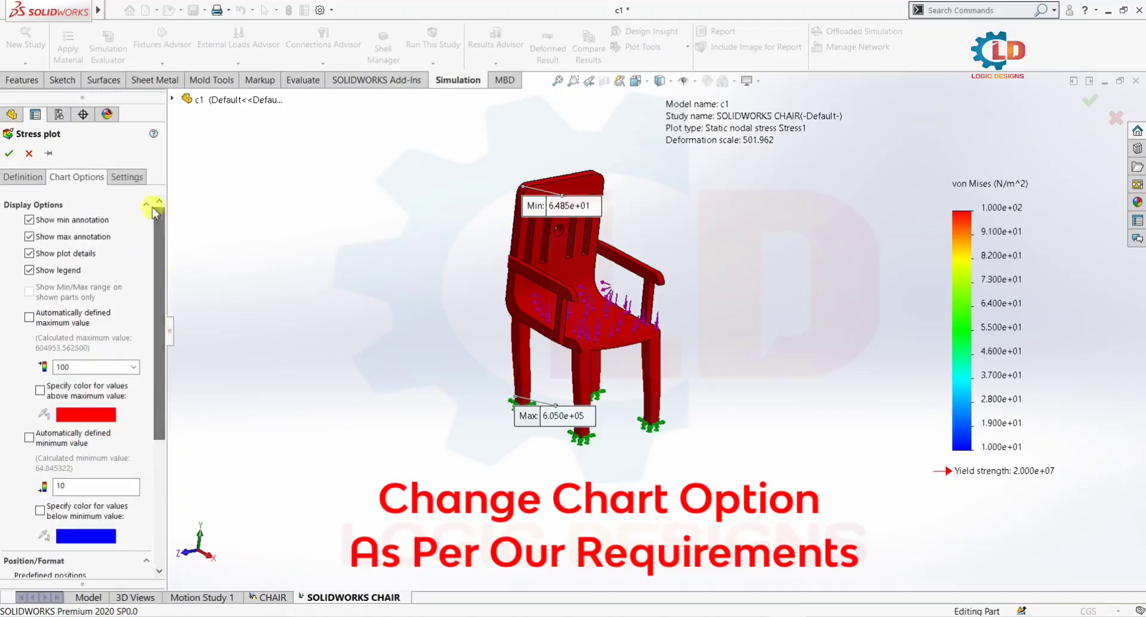
Apply the stress chart range and display the Displacement1 plot on the chair
{"action": "left_click", "coordinate": [9, 153]}
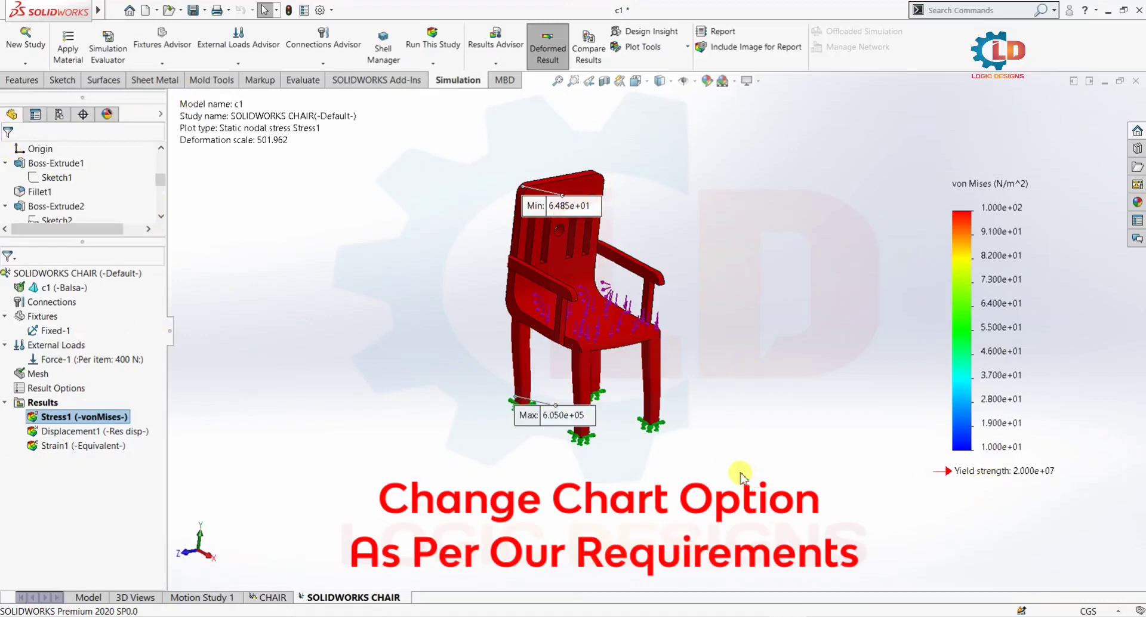
{"action": "middle_click_drag", "start_coordinate": [741, 475], "coordinate": [520, 416]}
{"action": "left_click", "coordinate": [82, 417]}
{"action": "double_click", "coordinate": [116, 434]}
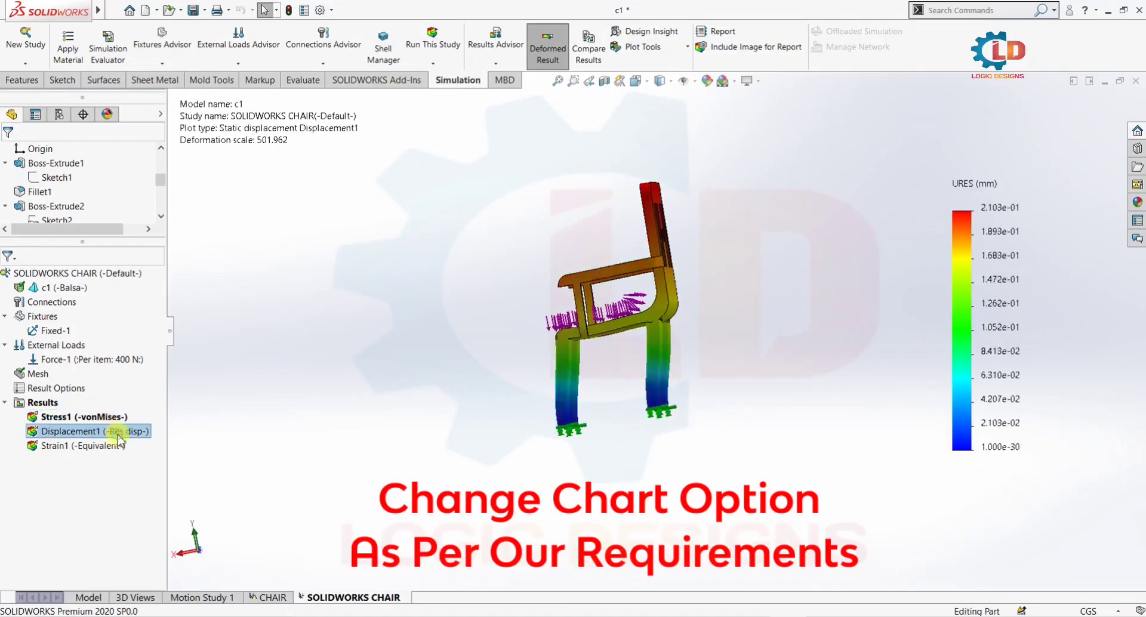
{"action": "middle_click_drag", "start_coordinate": [345, 454], "coordinate": [159, 500]}
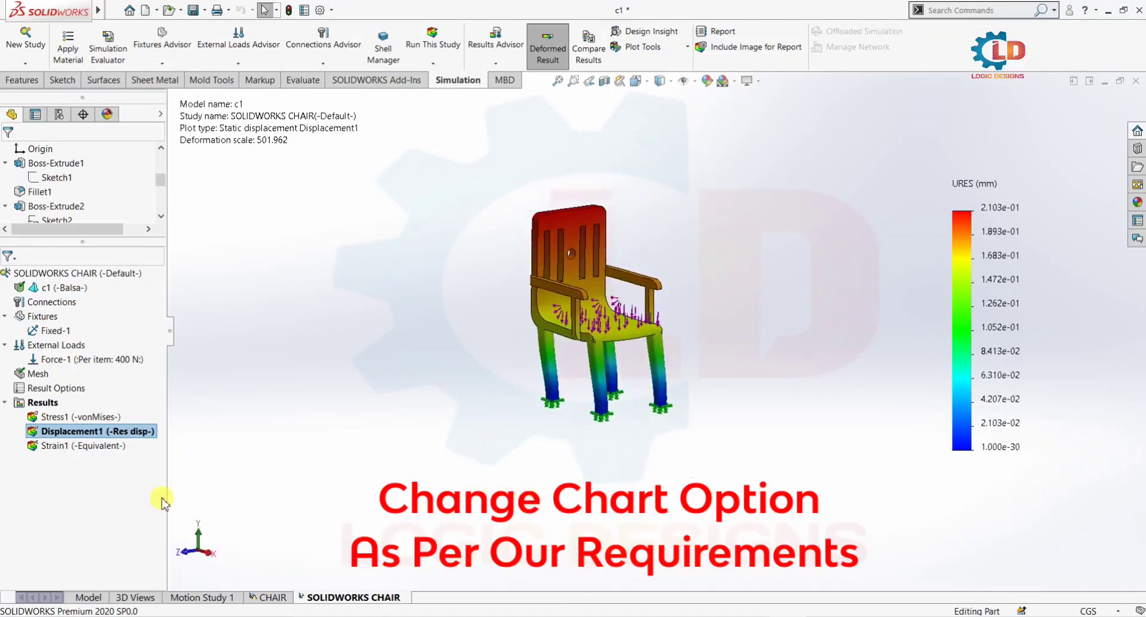
Open the Displacement1 Chart Options and close them unchanged
{"action": "right_click", "coordinate": [124, 437]}
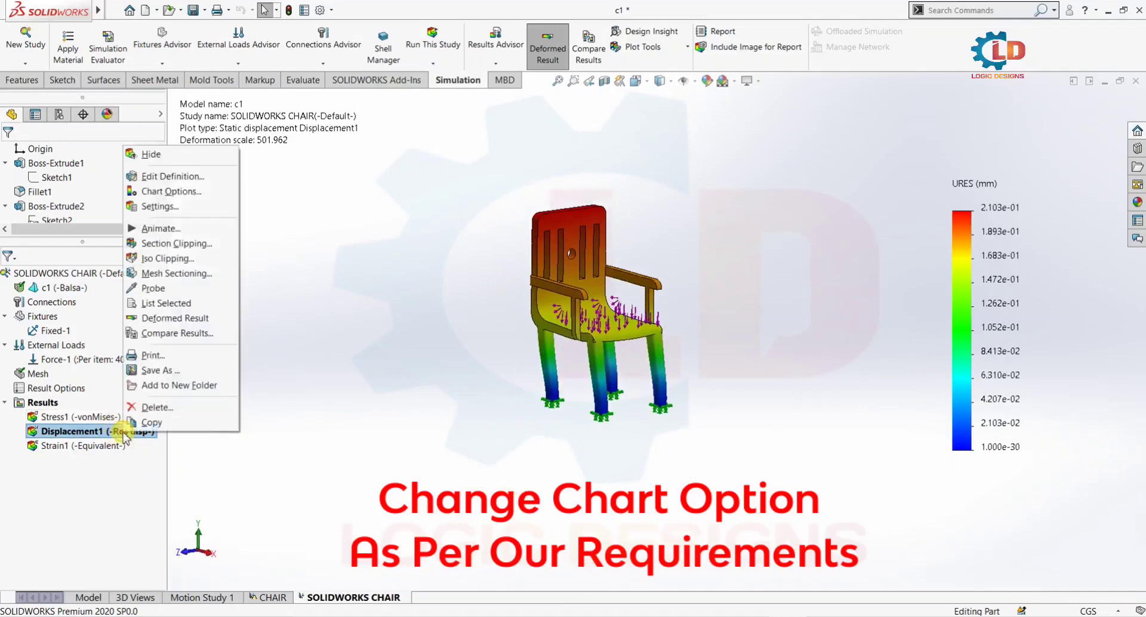
{"action": "left_click", "coordinate": [160, 192]}
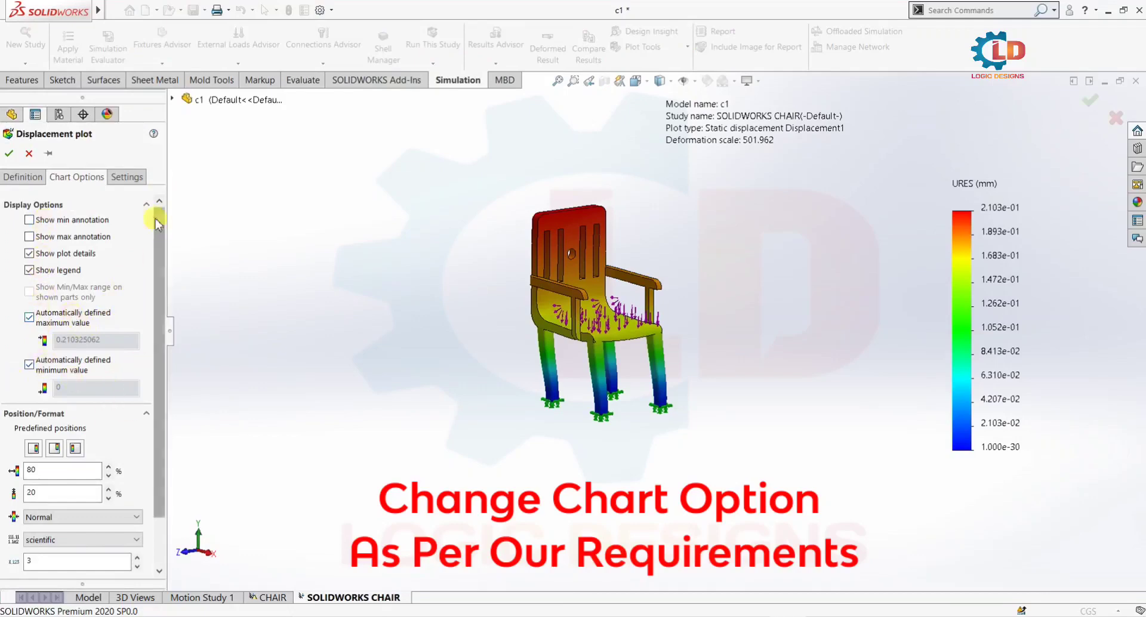
{"action": "left_click", "coordinate": [7, 154]}
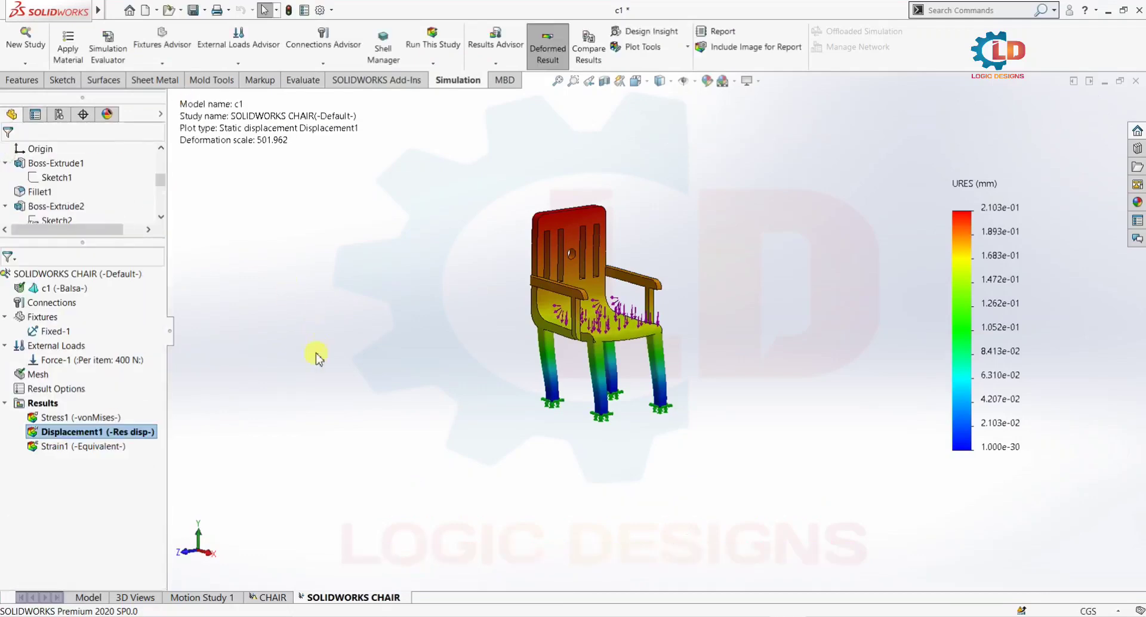
Display Strain1, then add a Factor of Safety1 plot with automatic criterion (minimum FOS 33)
{"action": "double_click", "coordinate": [53, 445]}
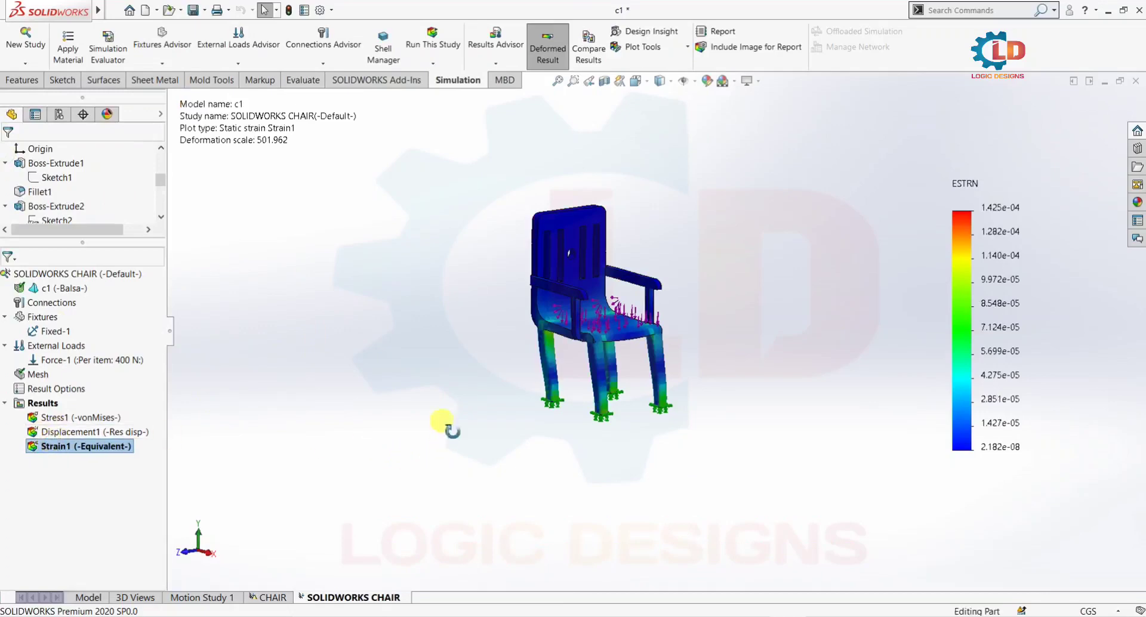
{"action": "mouse_move", "coordinate": [441, 420]}
{"action": "middle_mouse_down"}
{"action": "mouse_move", "coordinate": [493, 402]}
{"action": "mouse_move", "coordinate": [494, 422]}
{"action": "mouse_move", "coordinate": [499, 402]}
{"action": "mouse_move", "coordinate": [450, 430]}
{"action": "middle_mouse_up"}
{"action": "left_click", "coordinate": [77, 509]}
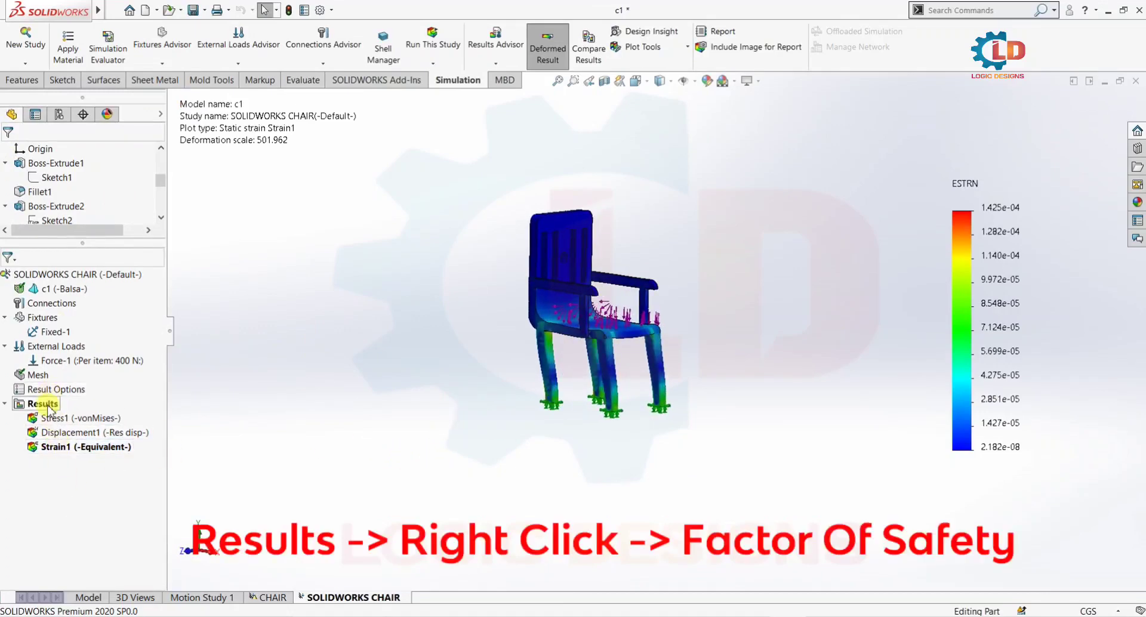
{"action": "right_click", "coordinate": [49, 410]}
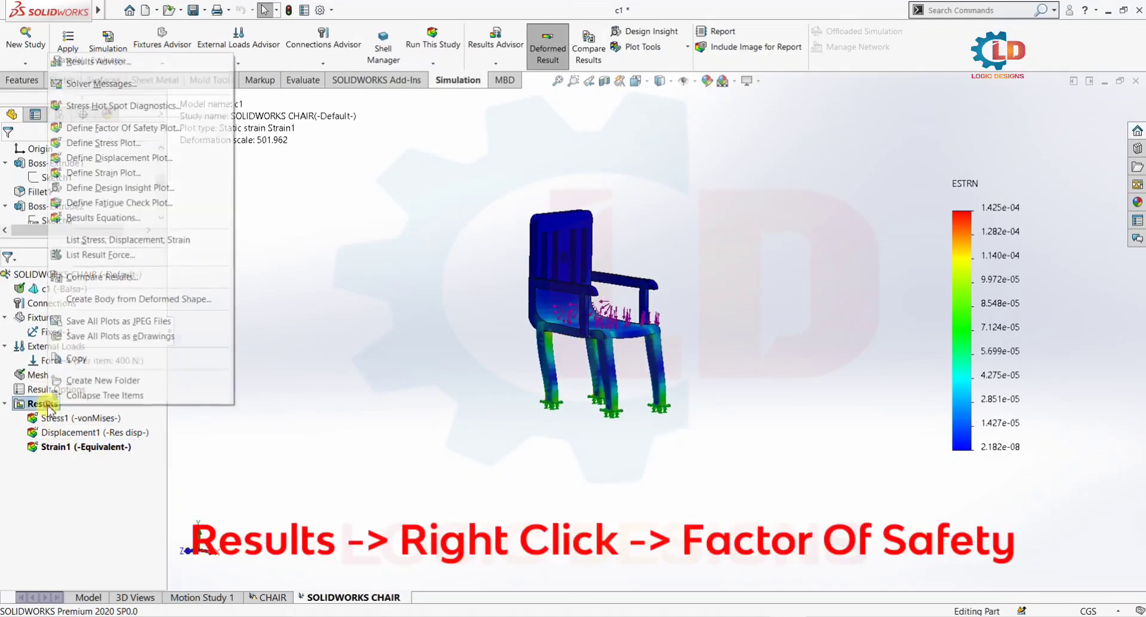
{"action": "left_click", "coordinate": [142, 129]}
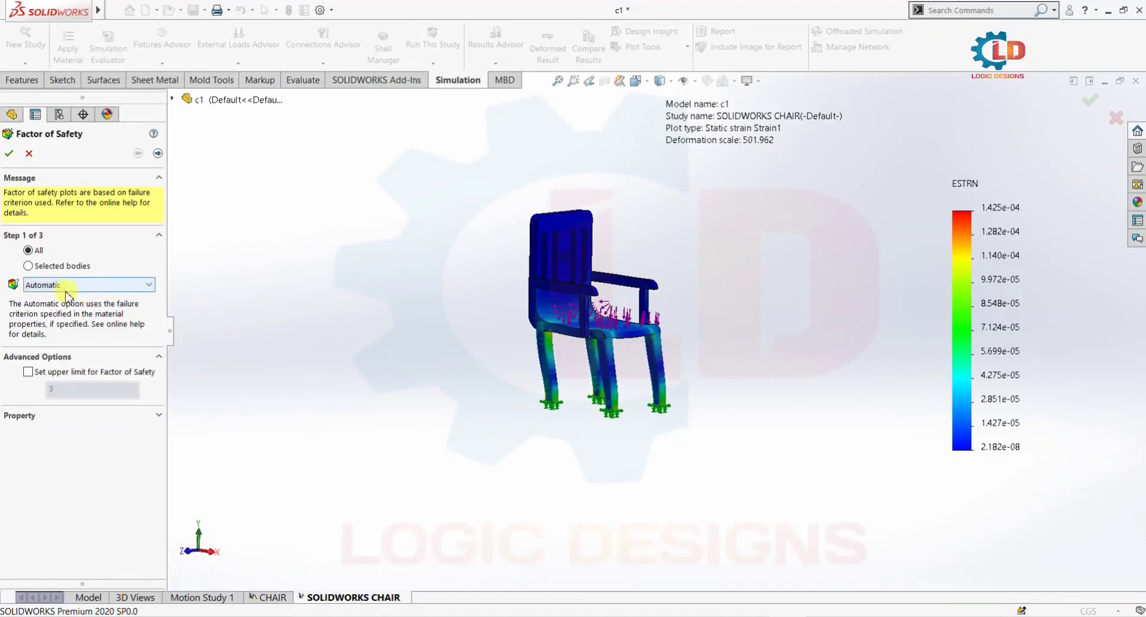
{"action": "left_click", "coordinate": [159, 154]}
{"action": "left_click", "coordinate": [158, 154]}
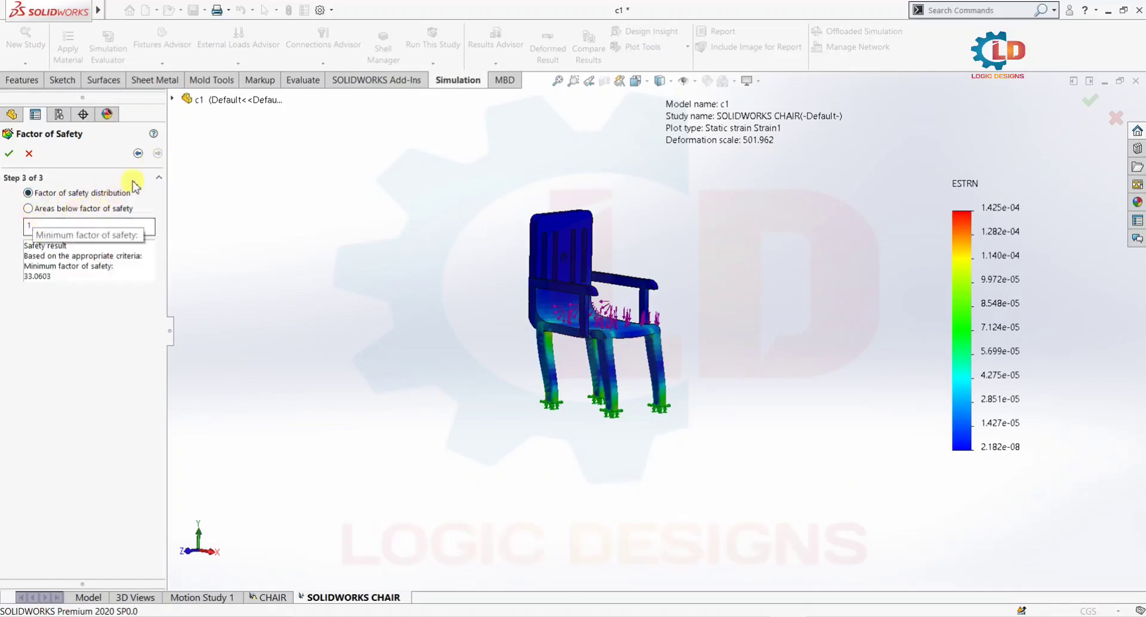
{"action": "left_click", "coordinate": [10, 154]}
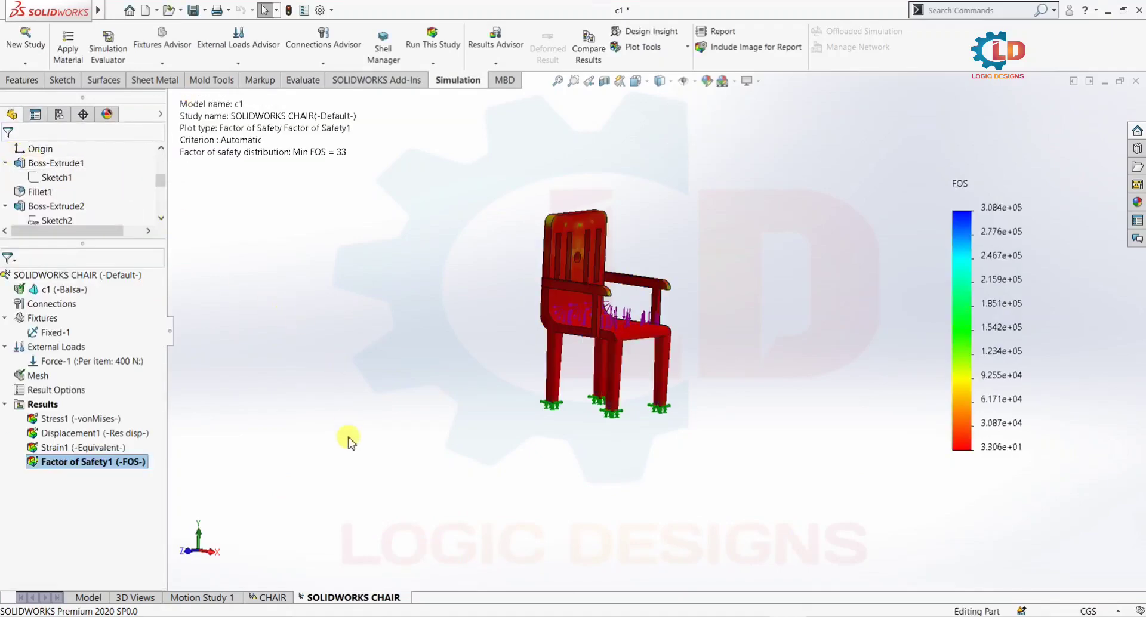
Display the Strain1 plot and move its details box beside the top of the ESTRN legend
{"action": "middle_click_drag", "start_coordinate": [348, 440], "coordinate": [800, 459]}
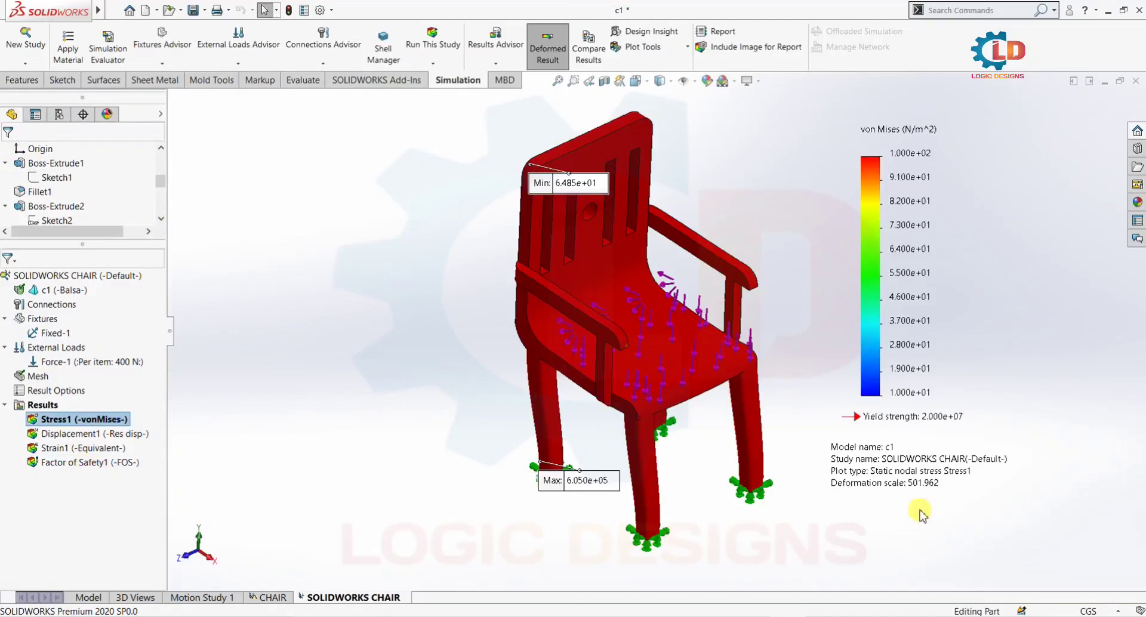
{"action": "left_click", "coordinate": [129, 438]}
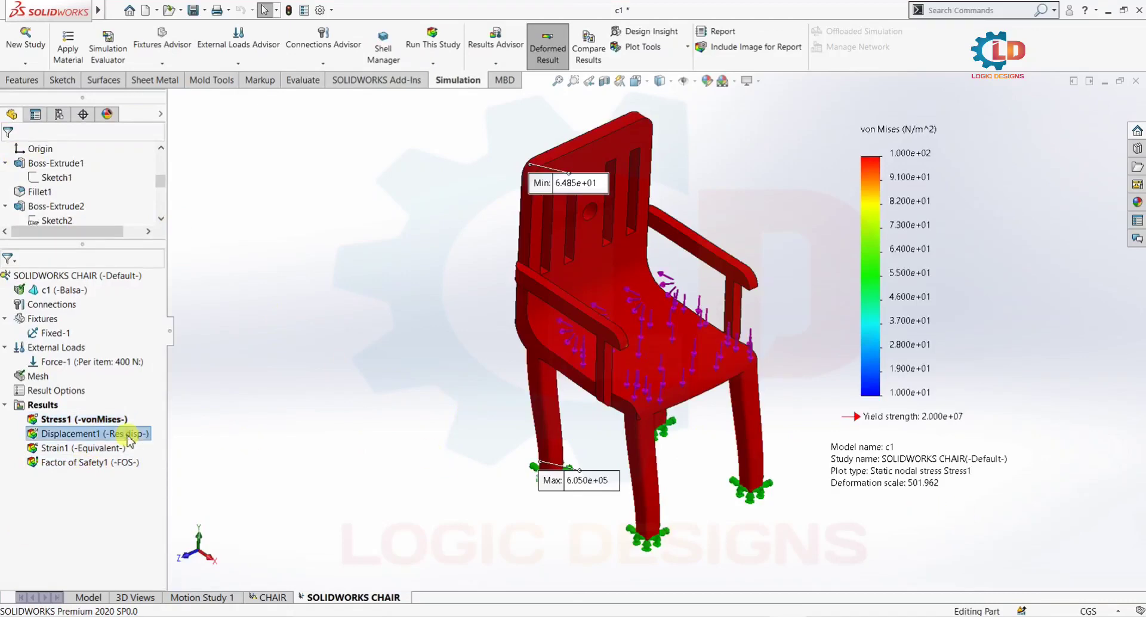
{"action": "left_click", "coordinate": [95, 448]}
{"action": "double_click", "coordinate": [95, 448]}
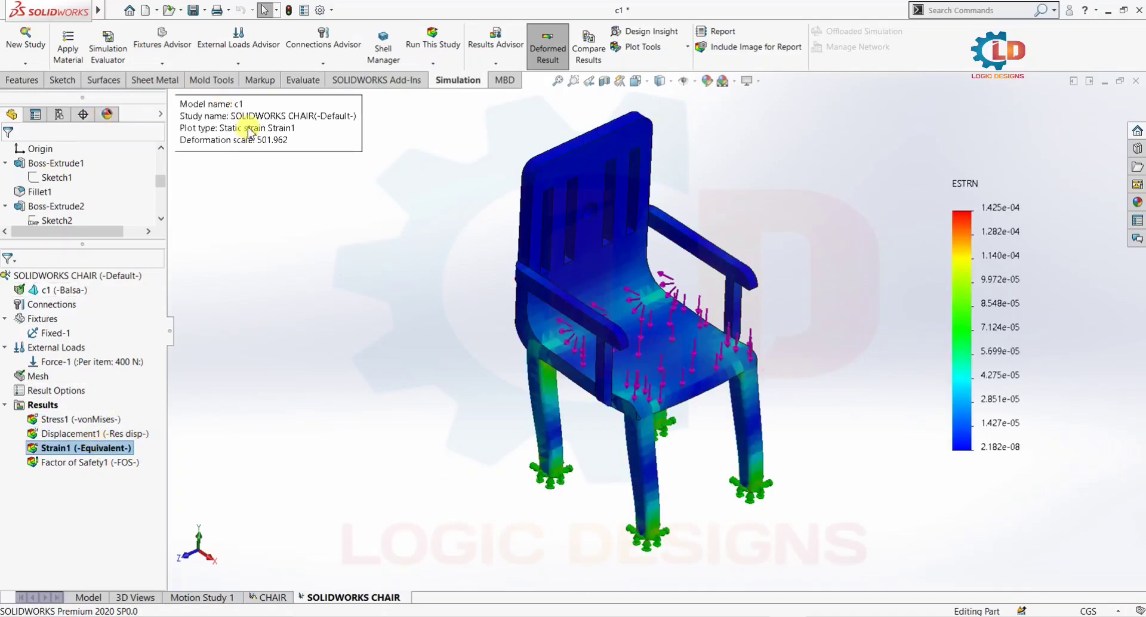
{"action": "mouse_move", "coordinate": [248, 133]}
{"action": "left_mouse_down"}
{"action": "mouse_move", "coordinate": [542, 243]}
{"action": "mouse_move", "coordinate": [843, 447]}
{"action": "left_mouse_up"}
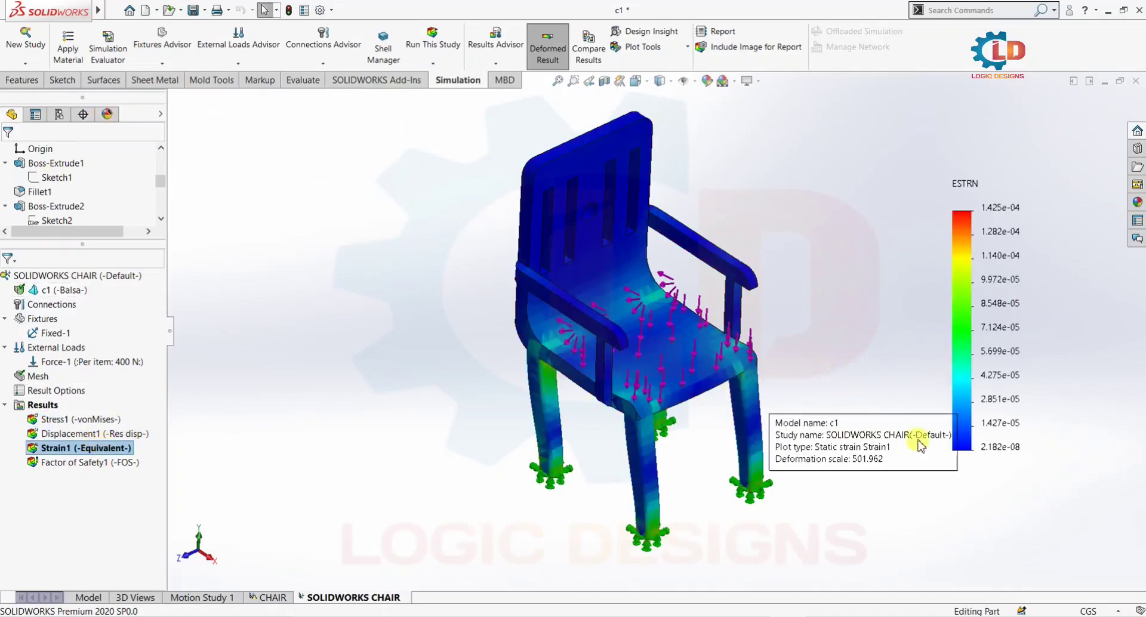
{"action": "left_click_drag", "start_coordinate": [919, 454], "coordinate": [919, 453]}
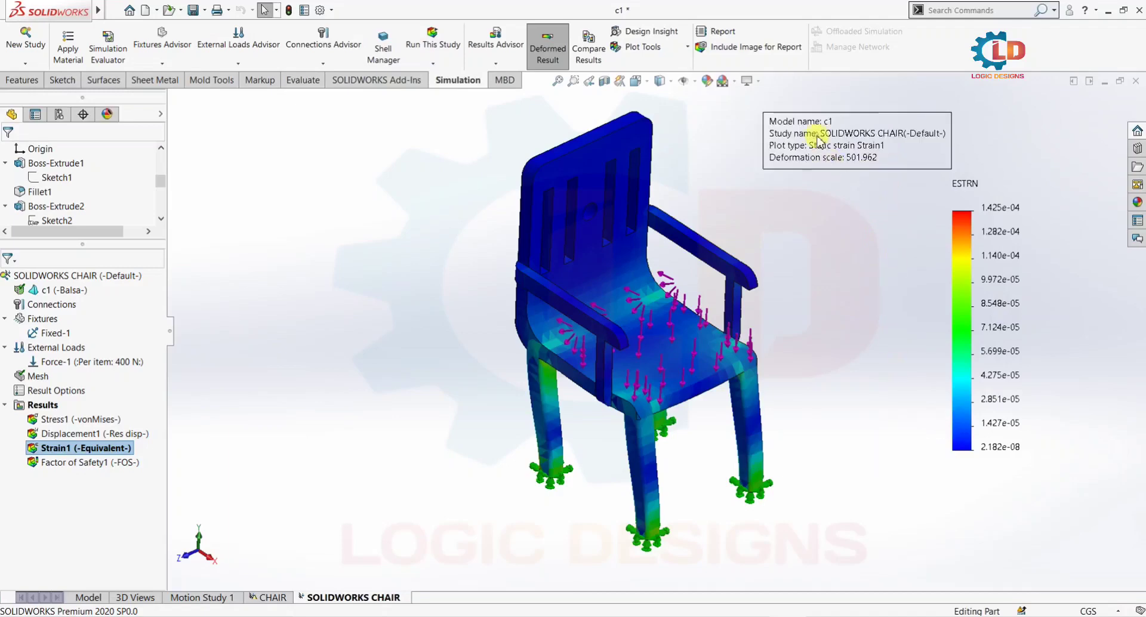
{"action": "left_click_drag", "start_coordinate": [812, 149], "coordinate": [804, 158]}
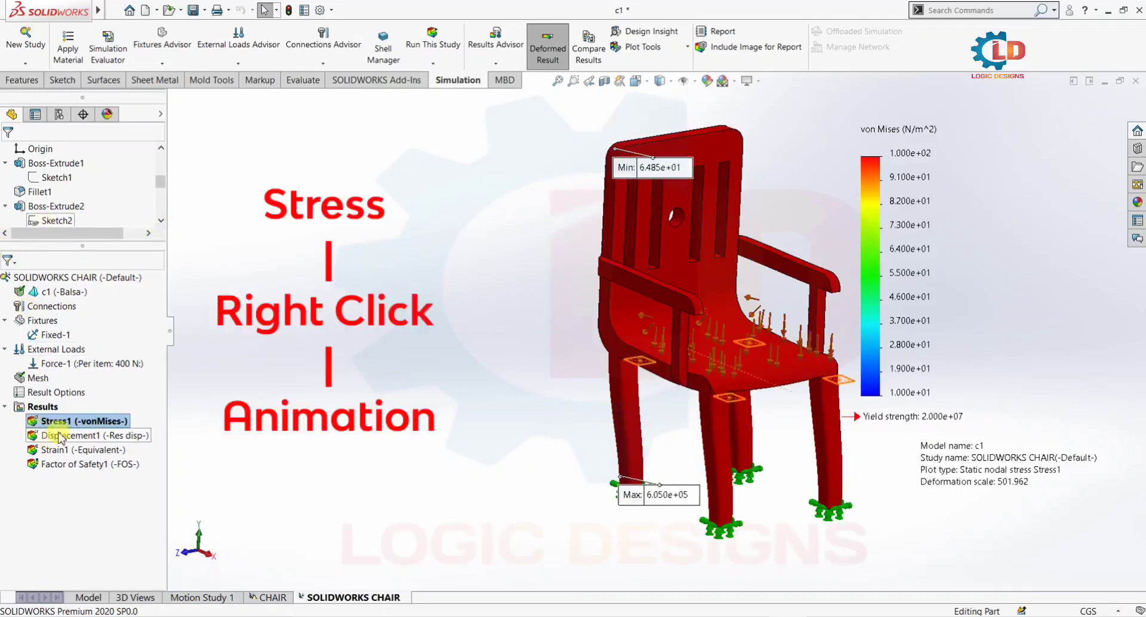
Animate the Stress1 plot, then stop and close the animation
{"action": "right_click", "coordinate": [75, 421]}
{"action": "left_click", "coordinate": [132, 217]}
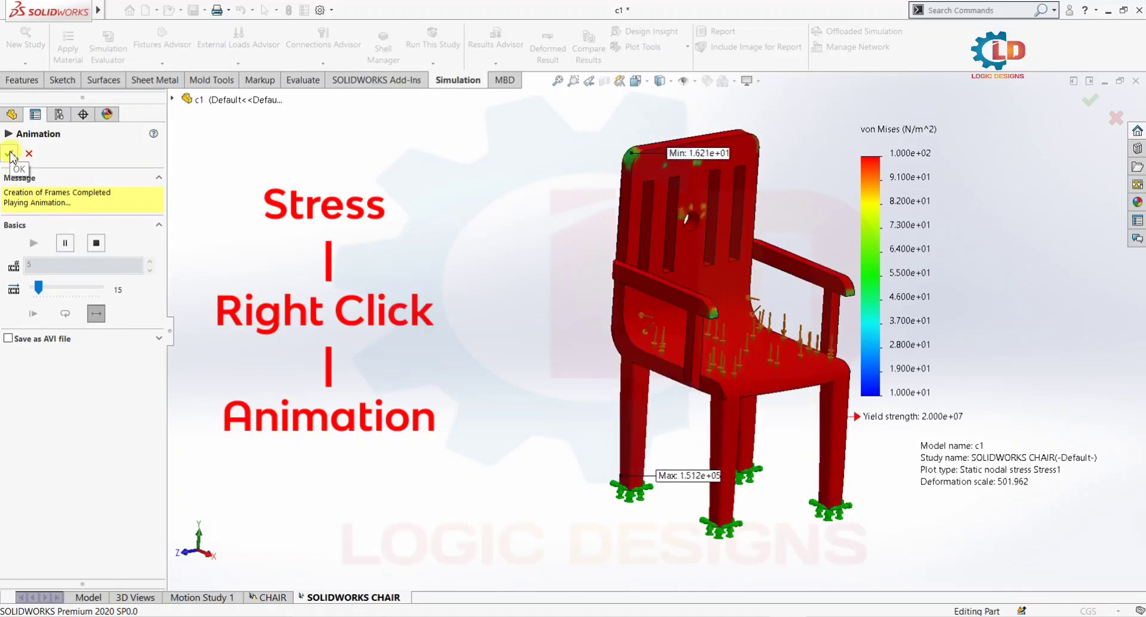
{"action": "left_click", "coordinate": [11, 156]}
Display the Displacement1 plot, cancelling an accidental rename of the result
{"action": "left_click", "coordinate": [54, 437]}
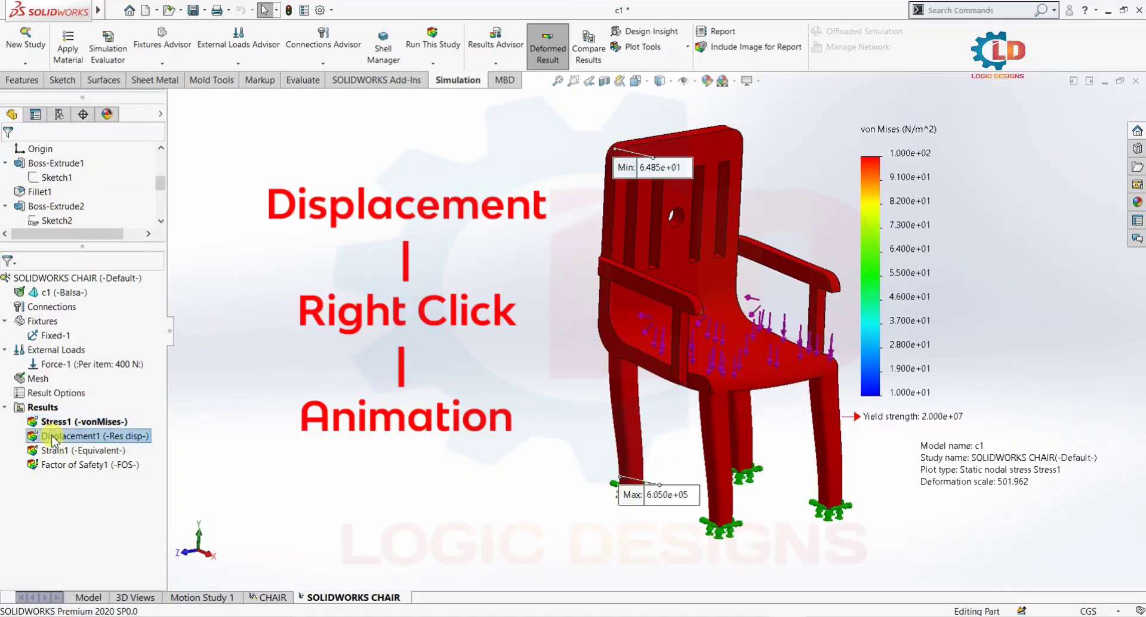
{"action": "left_click", "coordinate": [53, 438]}
{"action": "key", "text": "Escape"}
{"action": "double_click", "coordinate": [91, 436]}
Animate the Displacement1 plot and change its playback speed with the slider
{"action": "right_click", "coordinate": [92, 437]}
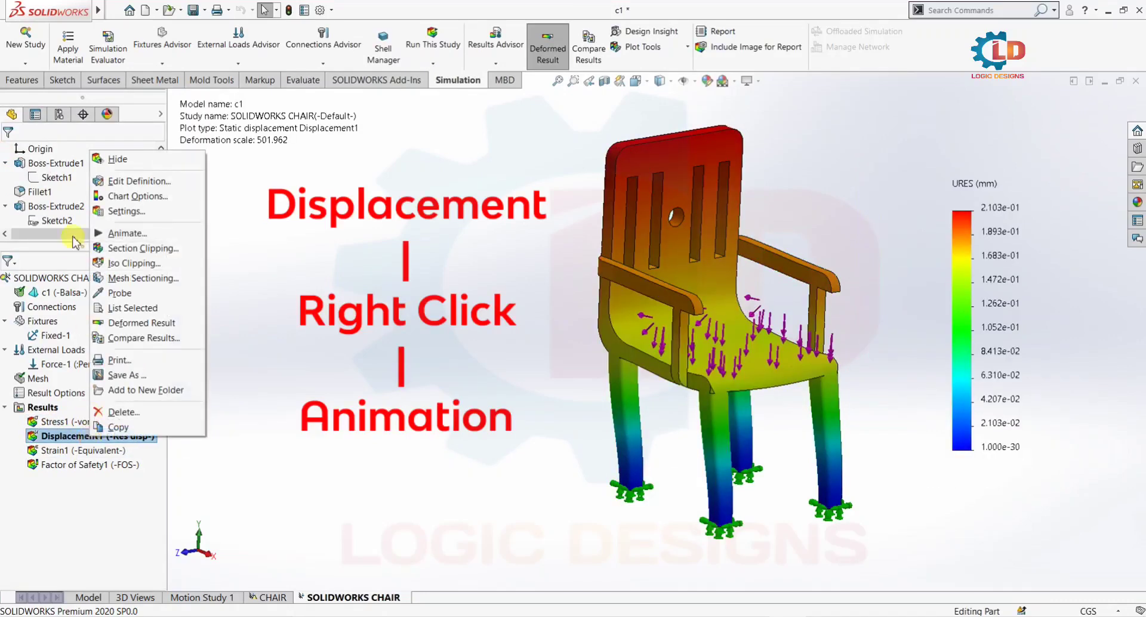
{"action": "left_click", "coordinate": [119, 234]}
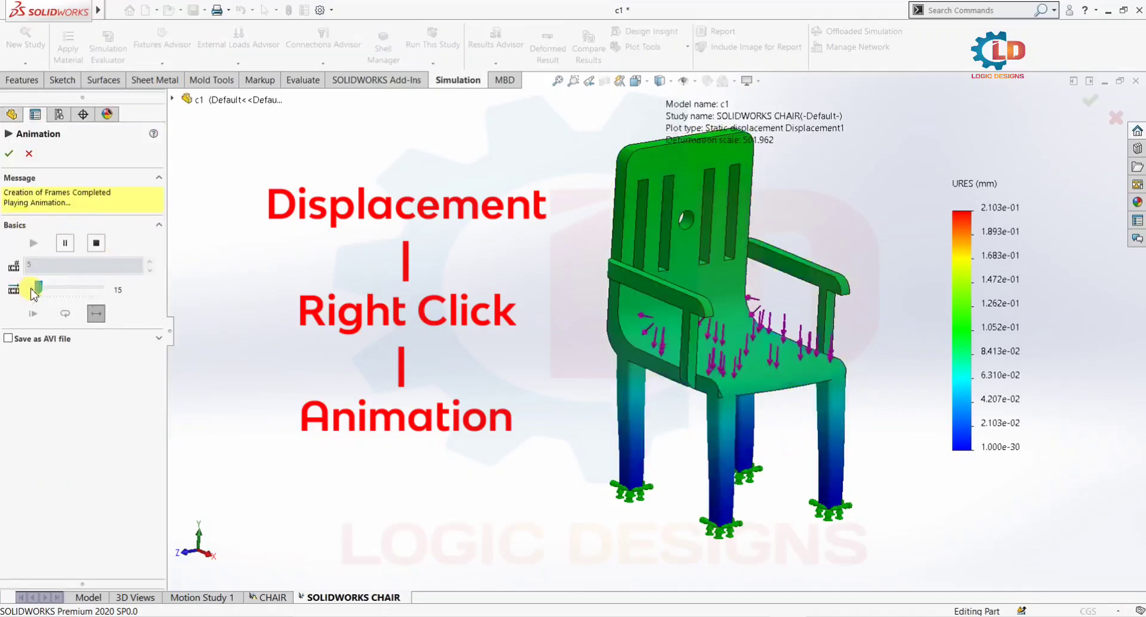
{"action": "left_click_drag", "start_coordinate": [20, 292], "coordinate": [57, 293]}
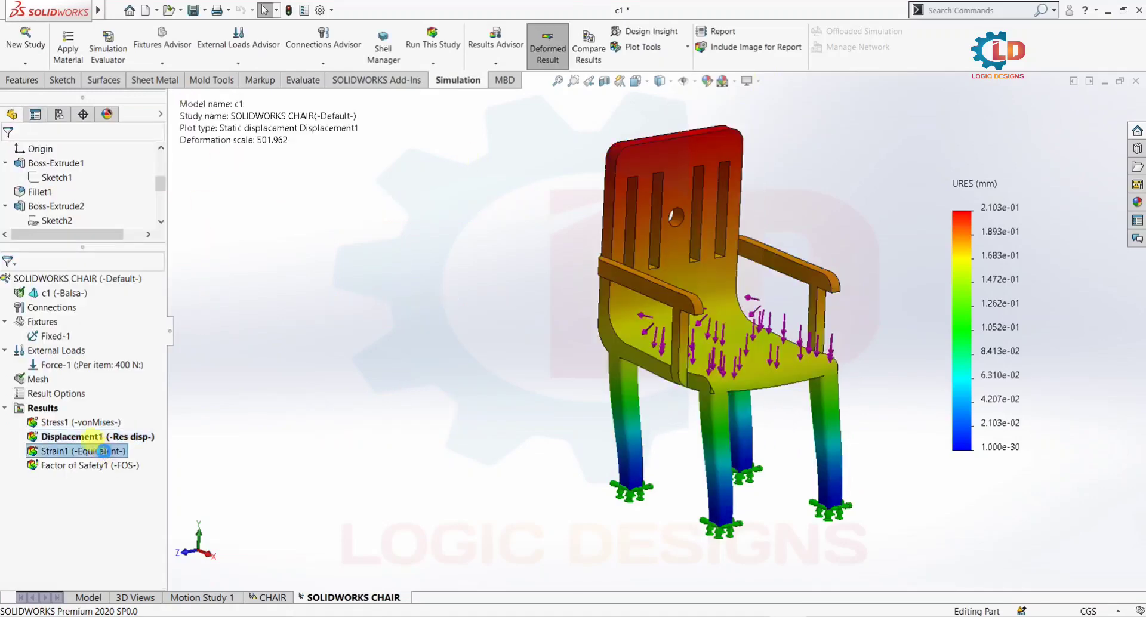
Close the displacement animation, animate the Strain1 plot, then show Factor of Safety1
{"action": "double_click", "coordinate": [104, 452]}
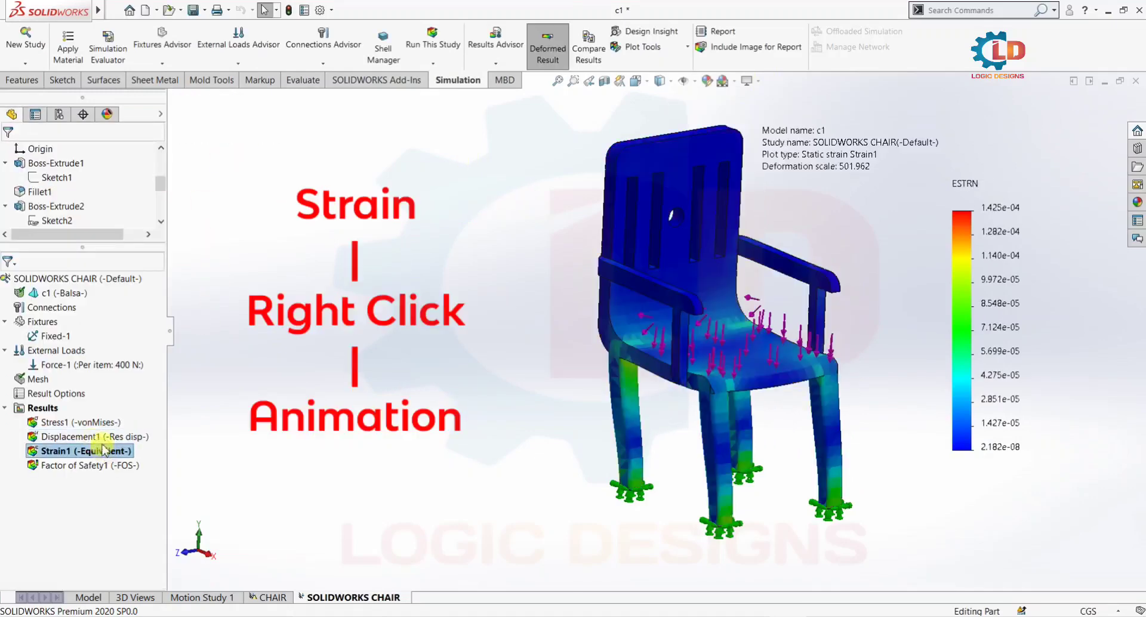
{"action": "right_click", "coordinate": [104, 457]}
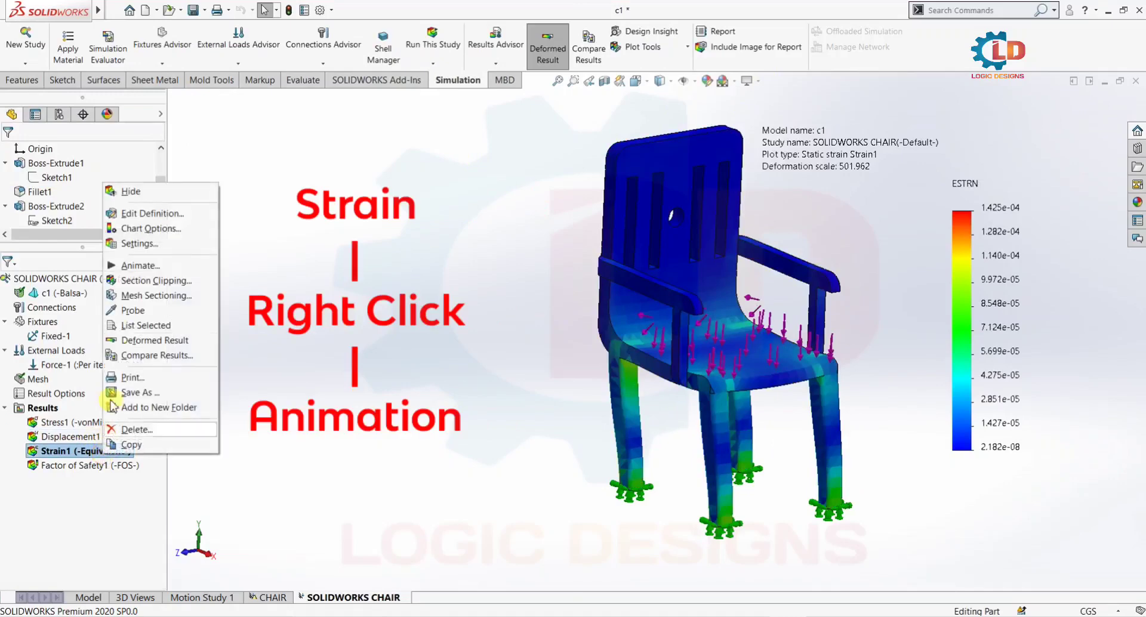
{"action": "left_click", "coordinate": [135, 265]}
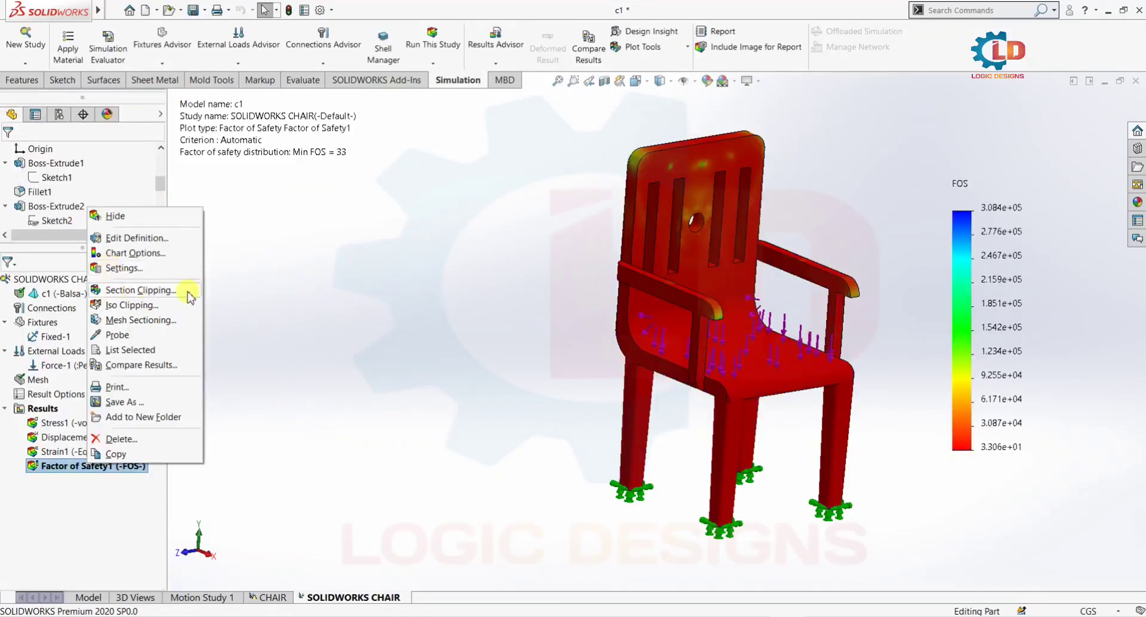
{"action": "left_click", "coordinate": [369, 305]}
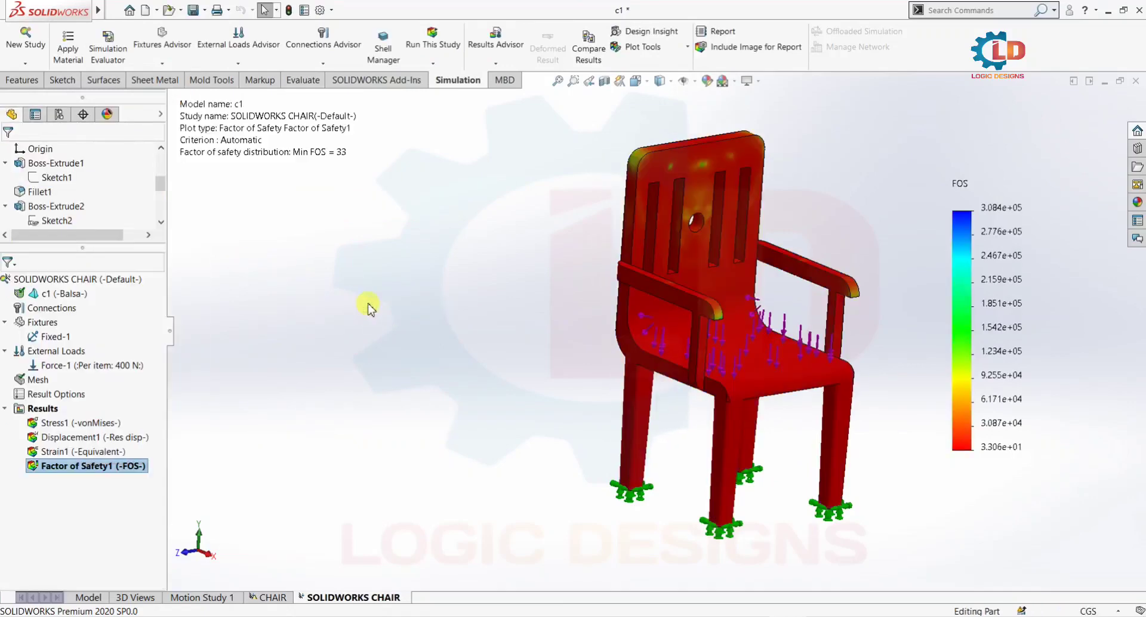